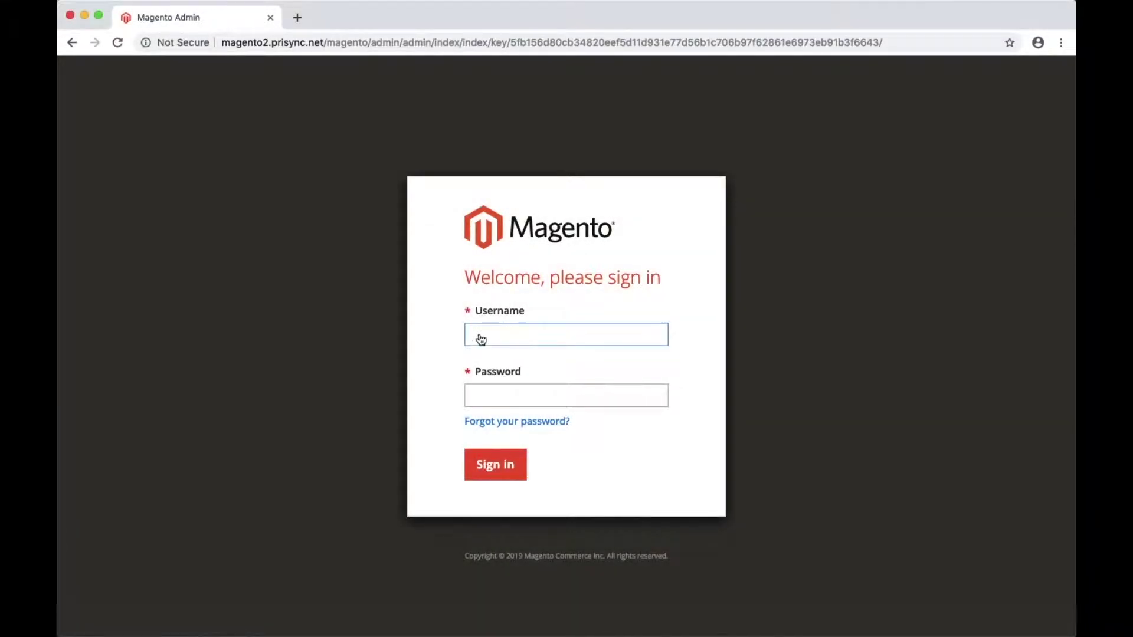
pyautogui.write('admin')
# Sign in to Magento Admin and open Magento Marketplace from Find Partners & Extensions in a new tab.
pyautogui.press('Tab')
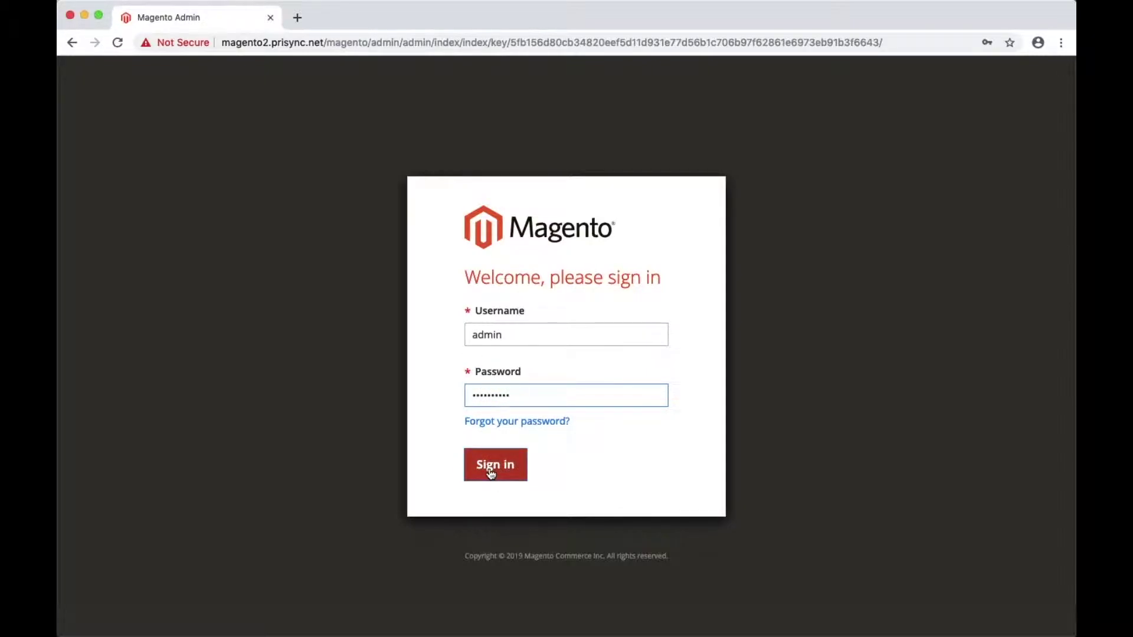
pyautogui.click(491, 474)
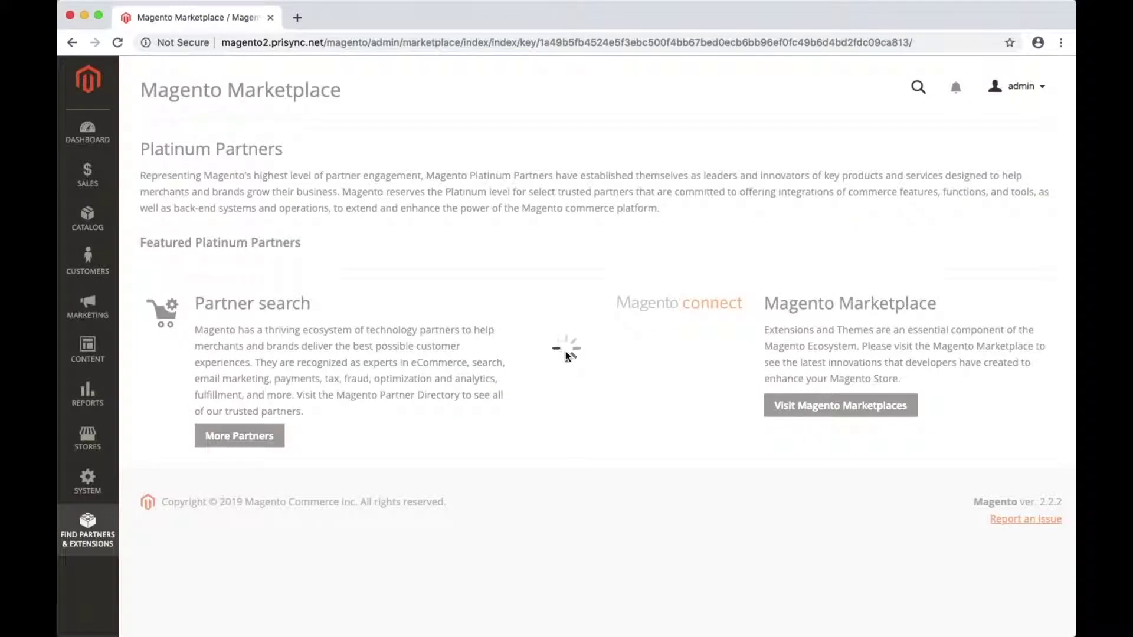
pyautogui.scroll(-1, 566, 351)
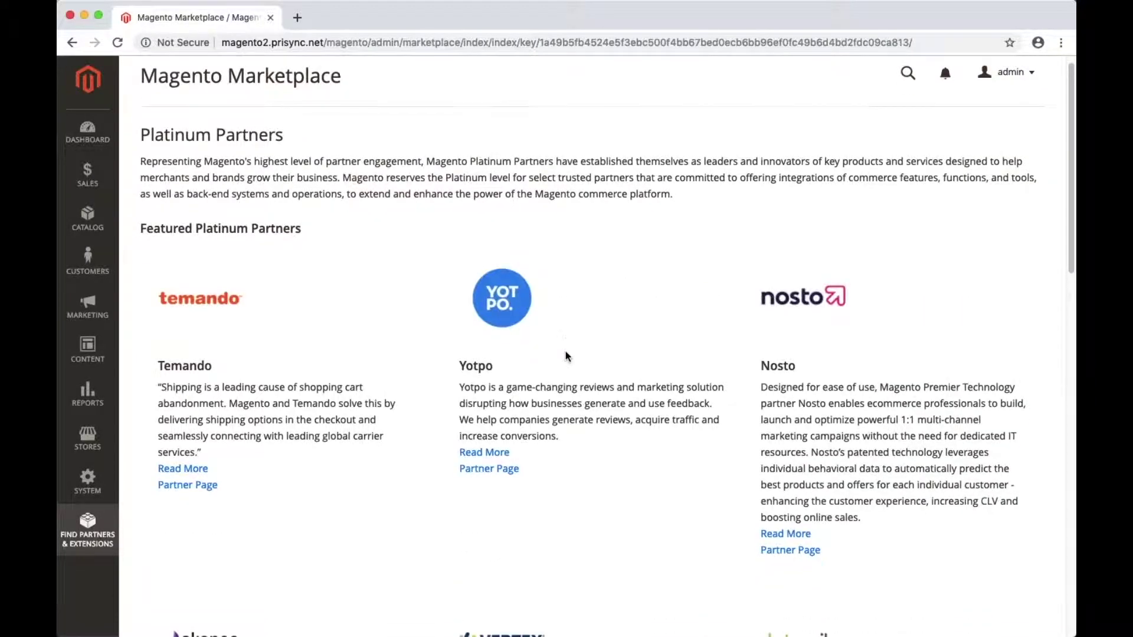
pyautogui.scroll(-5, 566, 351)
pyautogui.scroll(-5, 566, 351)
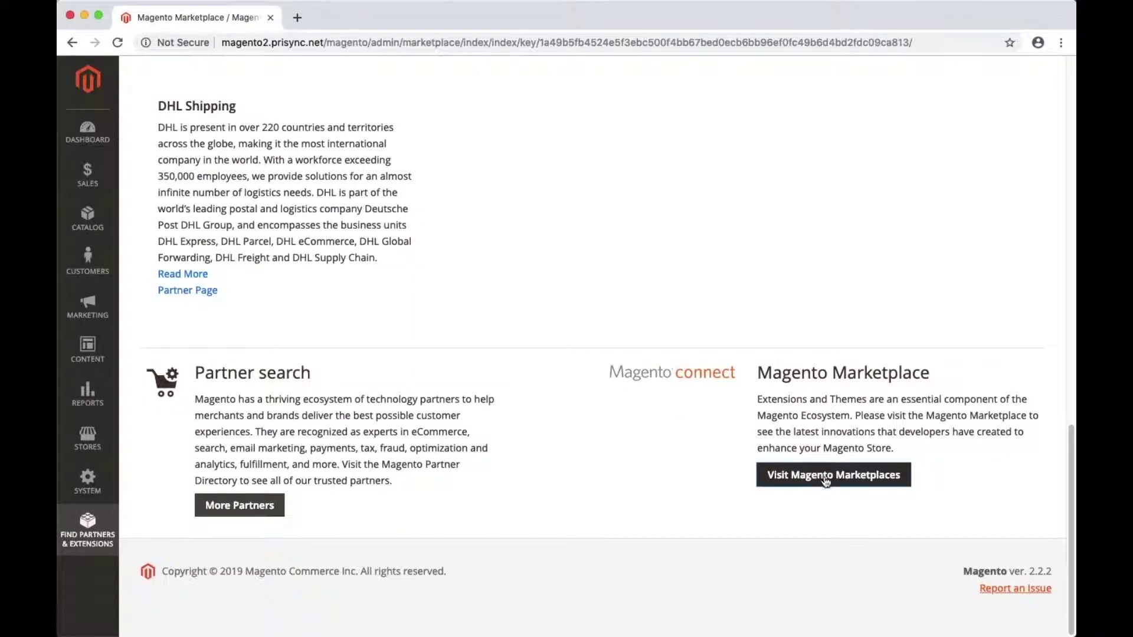
pyautogui.click(829, 475)
# Find Prisync M2 on Marketplace and select the Community edition and the store's Magento version.
pyautogui.click(305, 140)
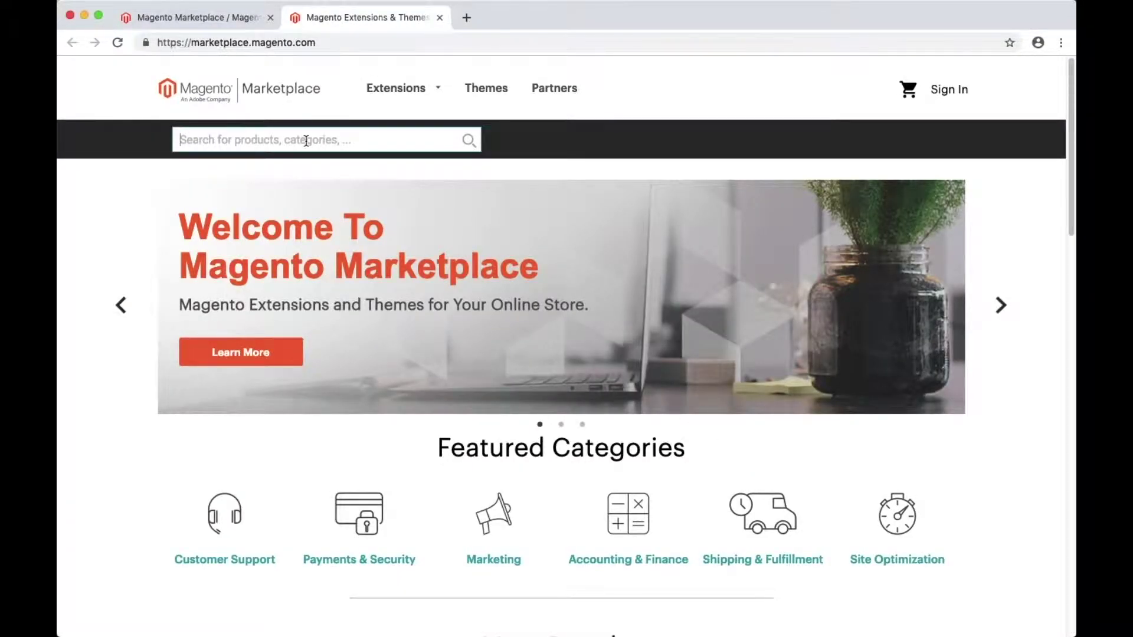
pyautogui.write('prisync')
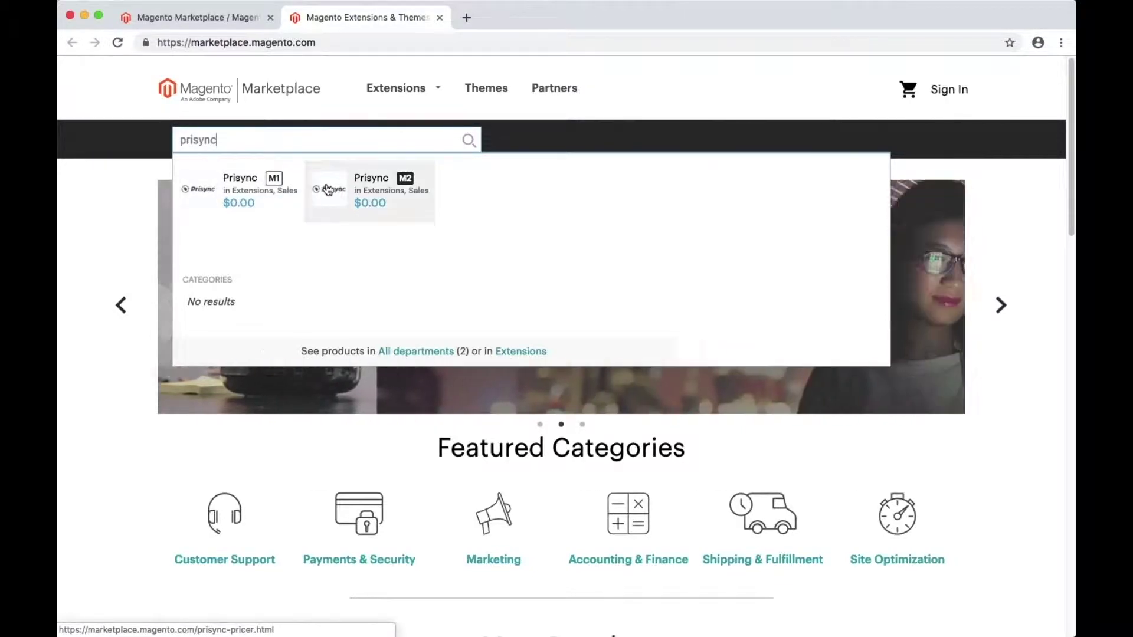
pyautogui.click(392, 189)
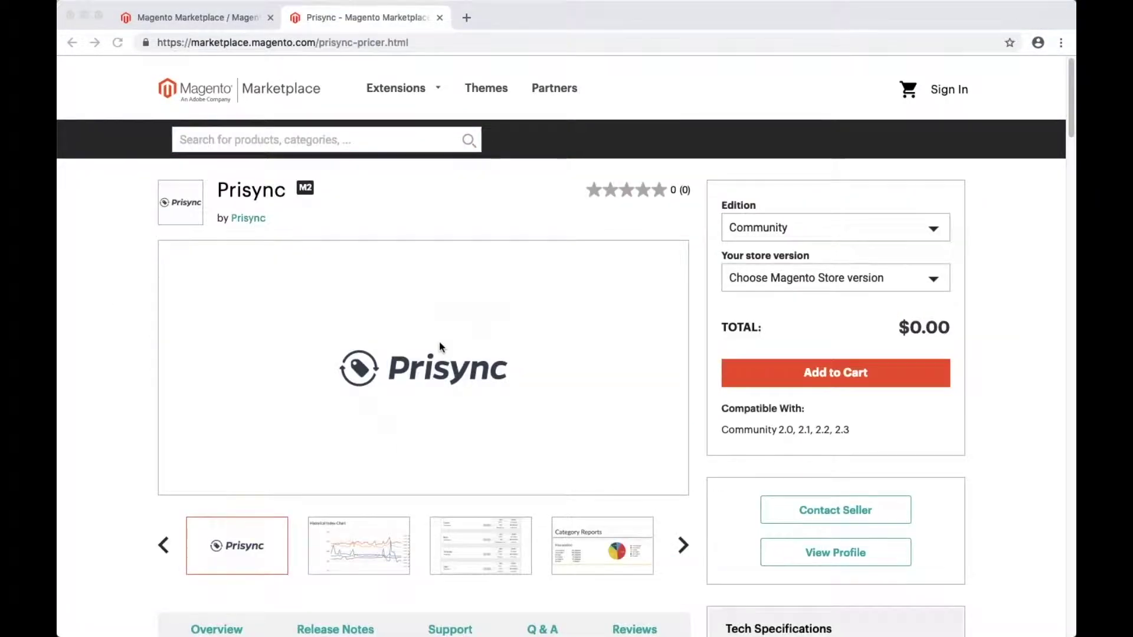
pyautogui.click(785, 228)
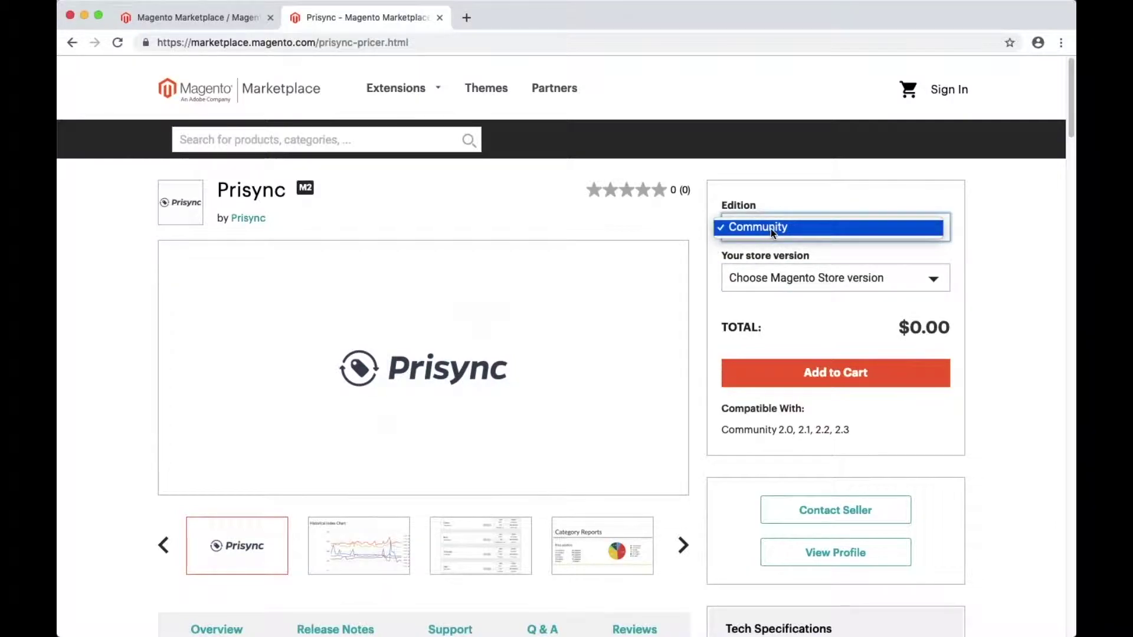
pyautogui.click(771, 229)
pyautogui.click(775, 275)
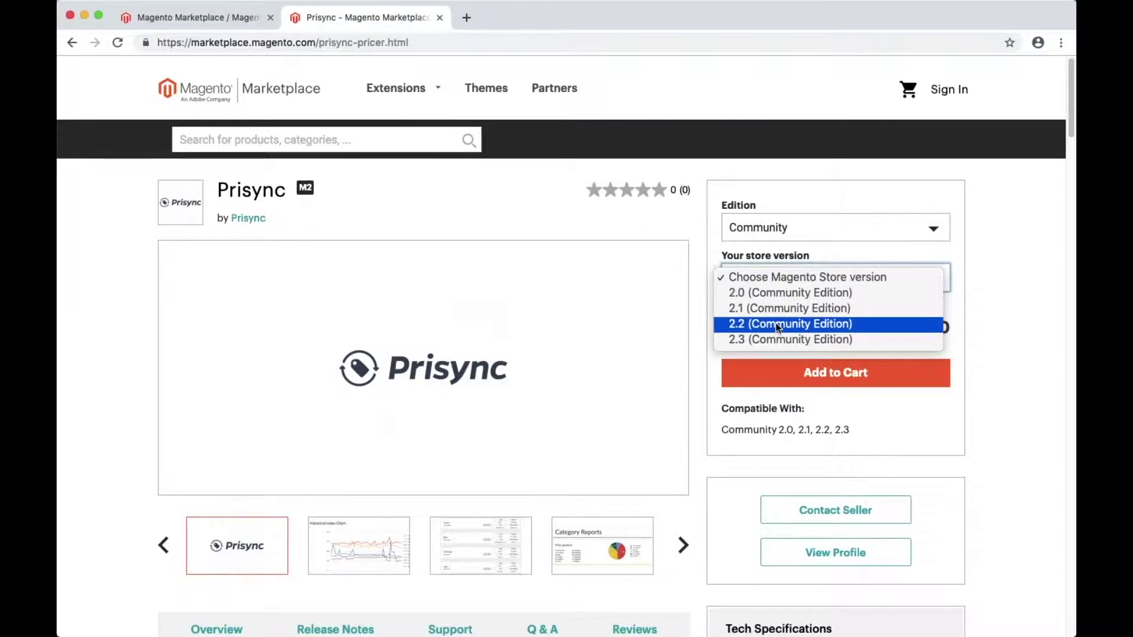
pyautogui.click(778, 340)
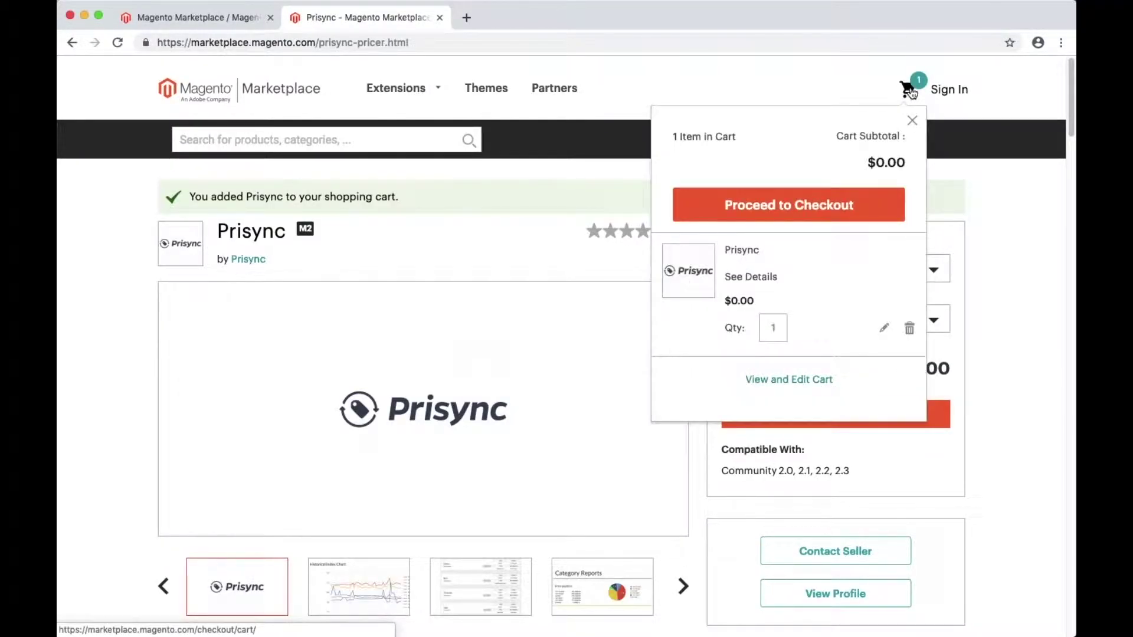
# Check out, place the free Prisync order, and copy its public access key.
pyautogui.click(829, 205)
pyautogui.click(425, 467)
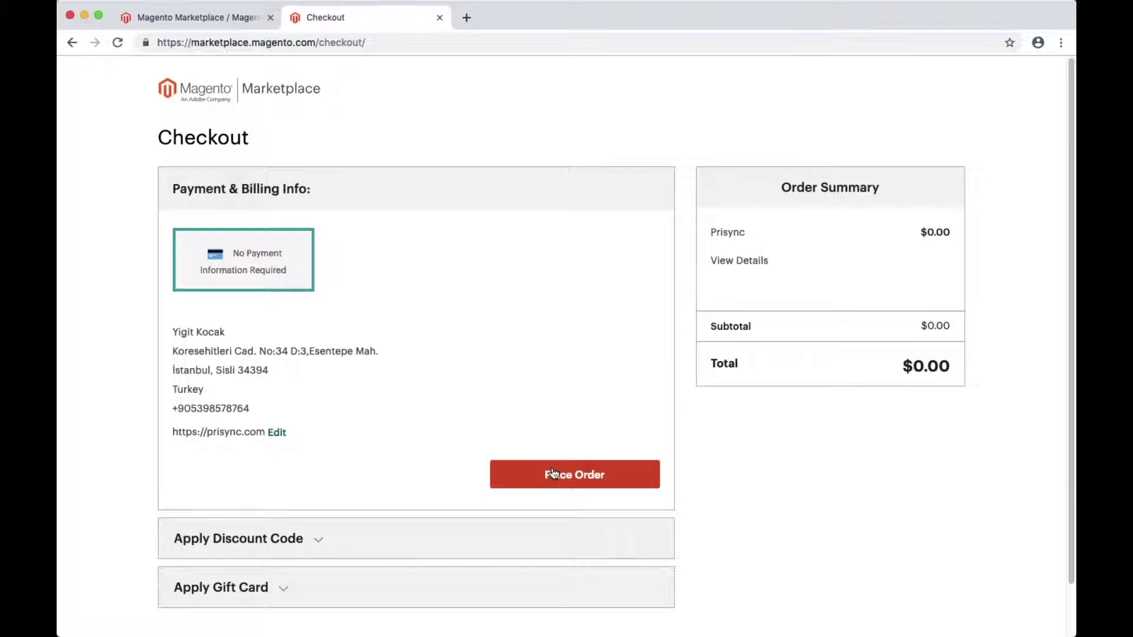
pyautogui.click(574, 475)
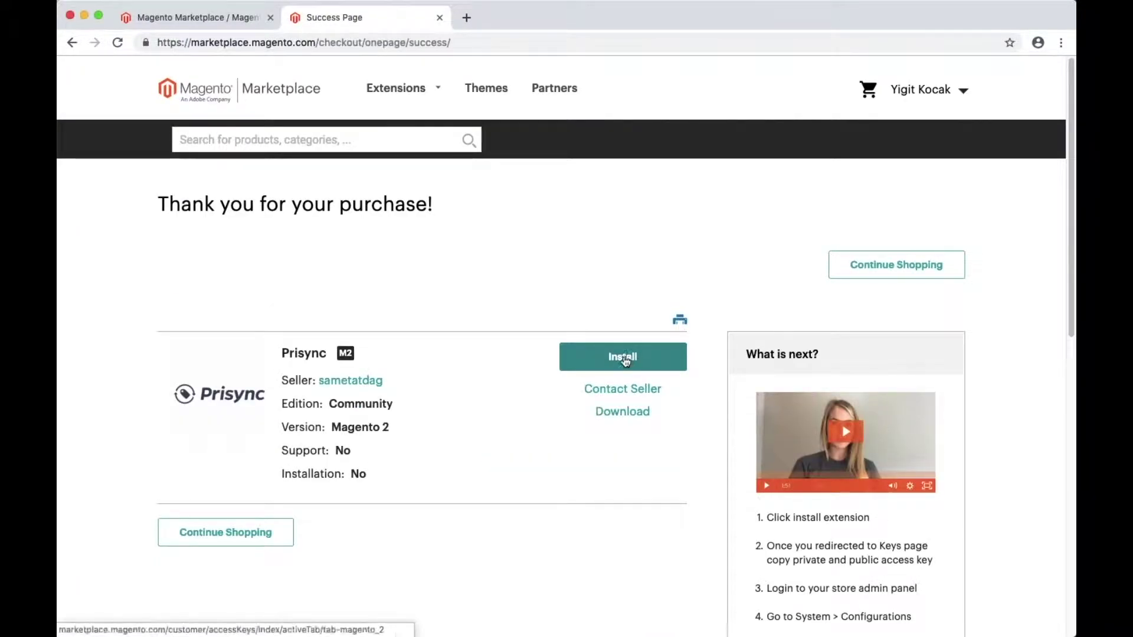
pyautogui.click(624, 355)
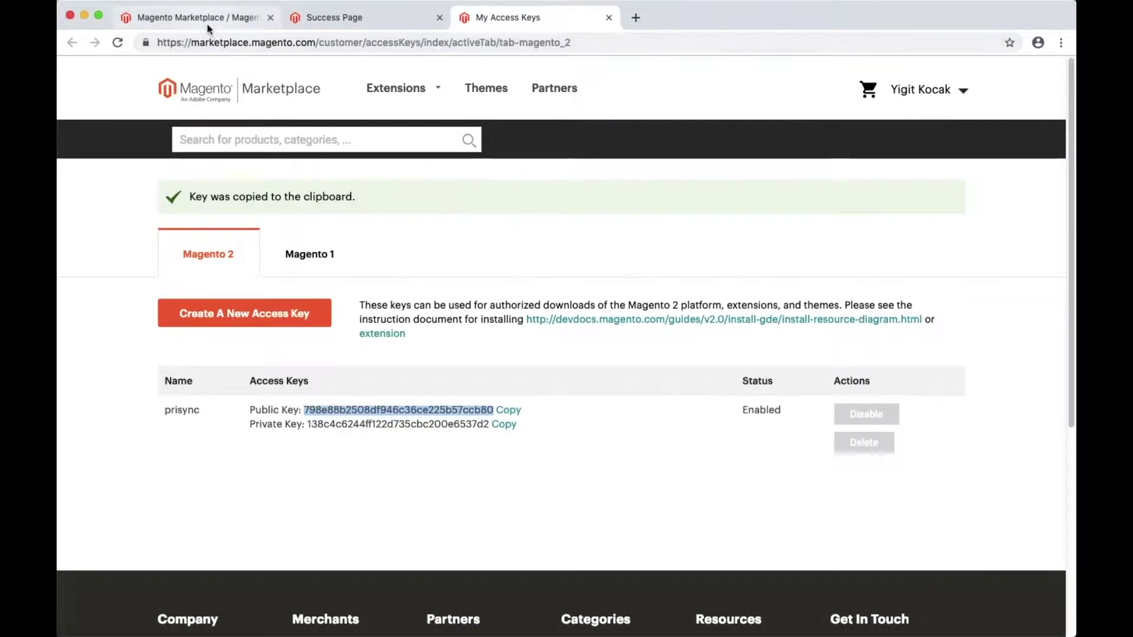
pyautogui.click(209, 20)
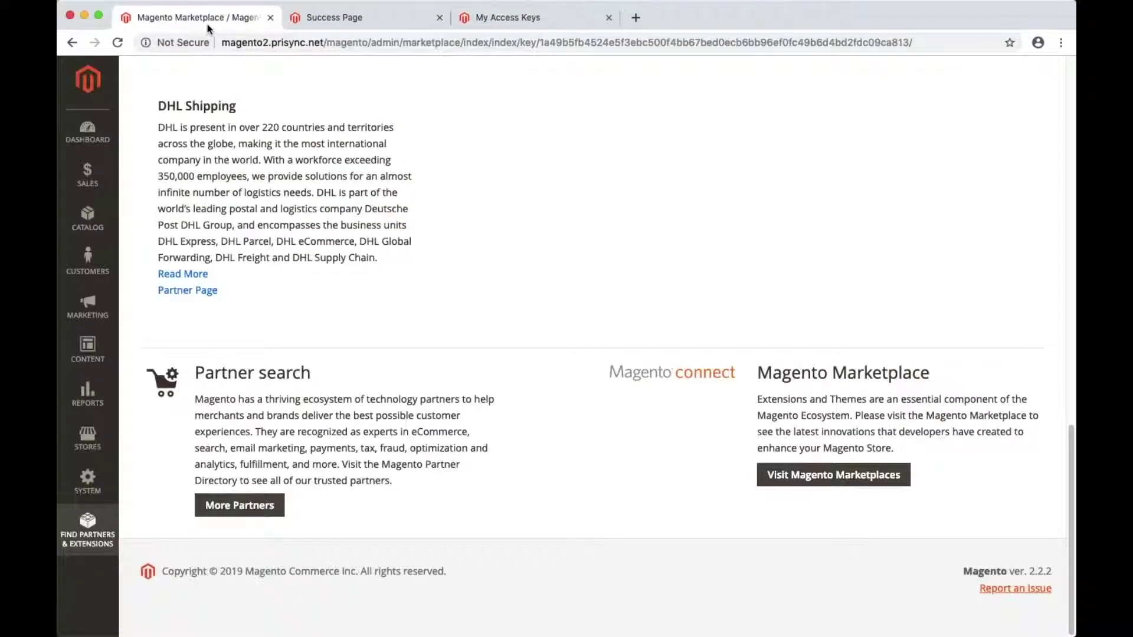
# Go to System > Web Setup Wizard > Extension Manager to reach the access-key form.
pyautogui.click(88, 481)
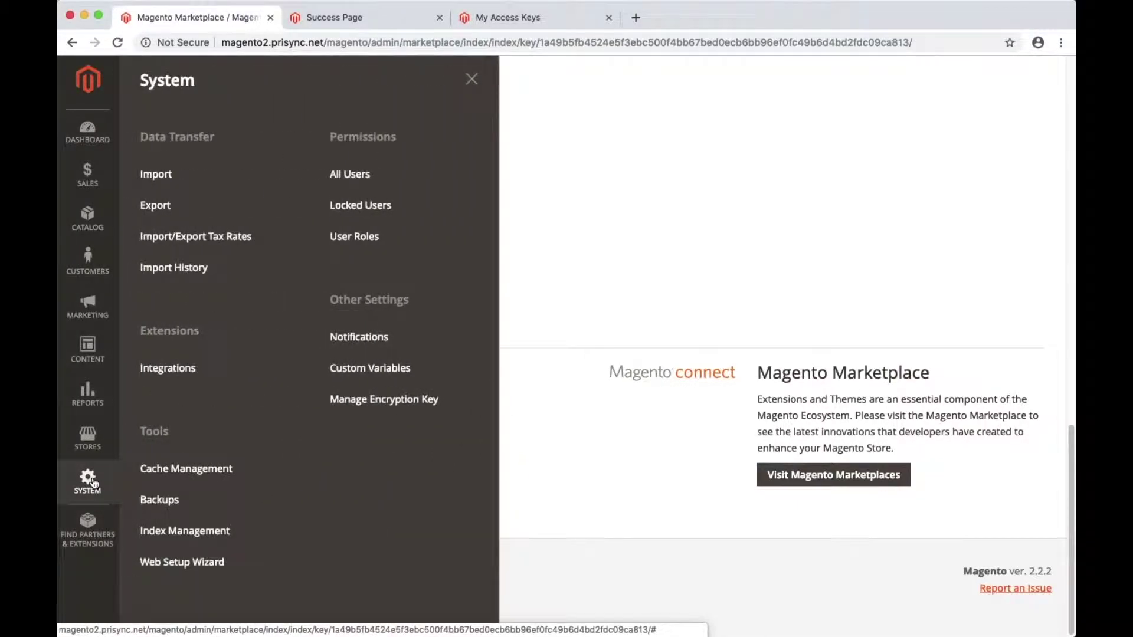
pyautogui.click(187, 568)
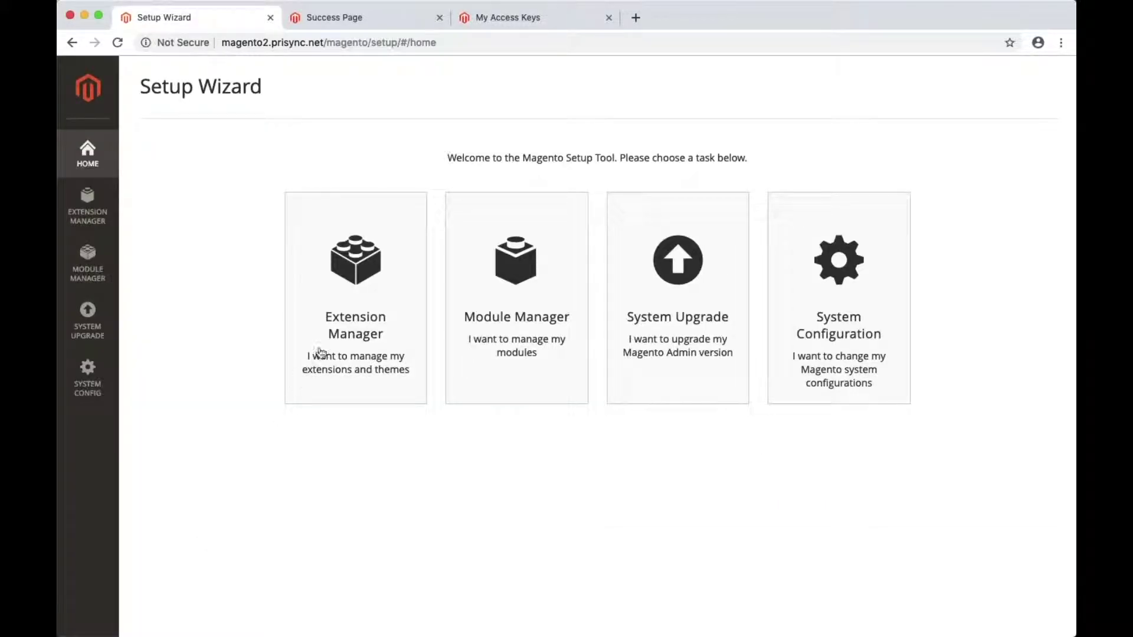
pyautogui.click(370, 276)
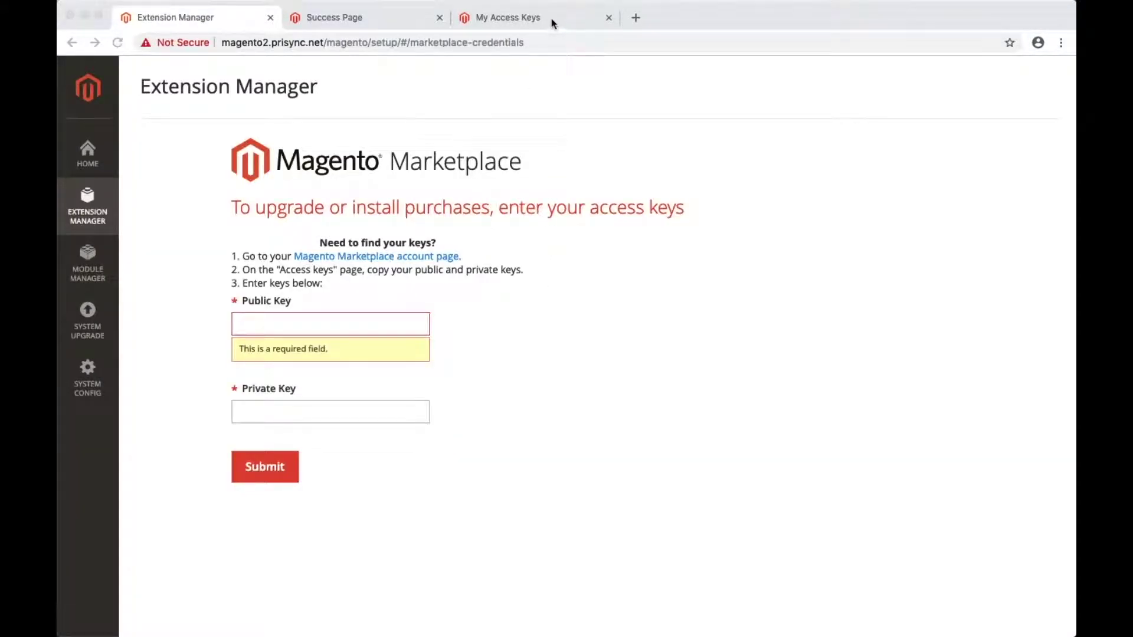
# Paste the Marketplace public access key into the Public Key field.
pyautogui.click(552, 18)
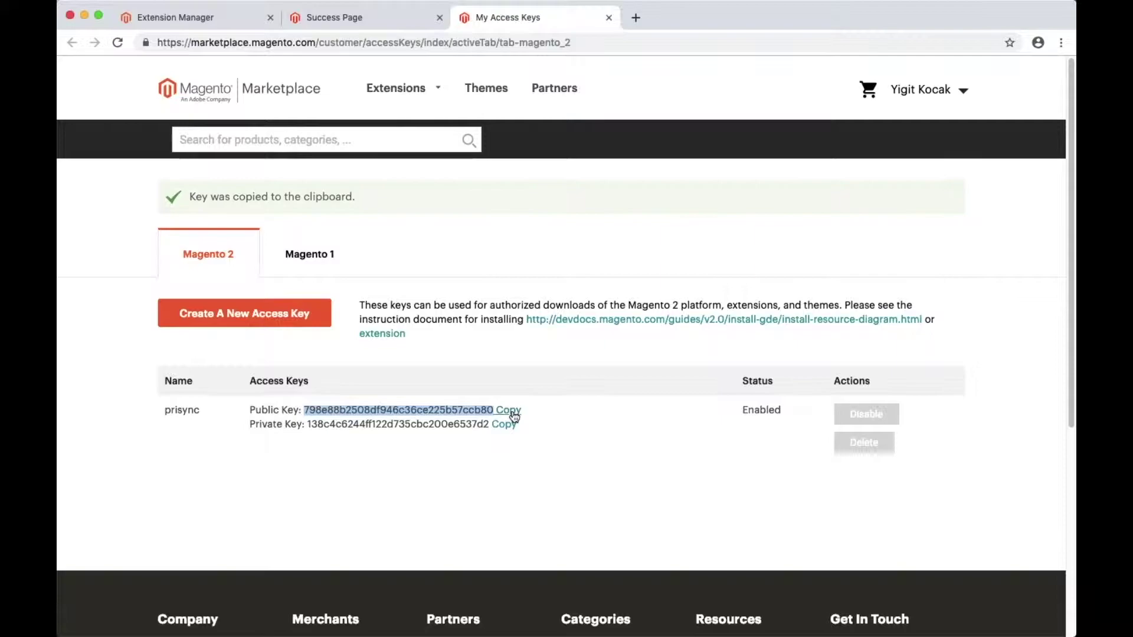
pyautogui.click(184, 18)
pyautogui.click(290, 329)
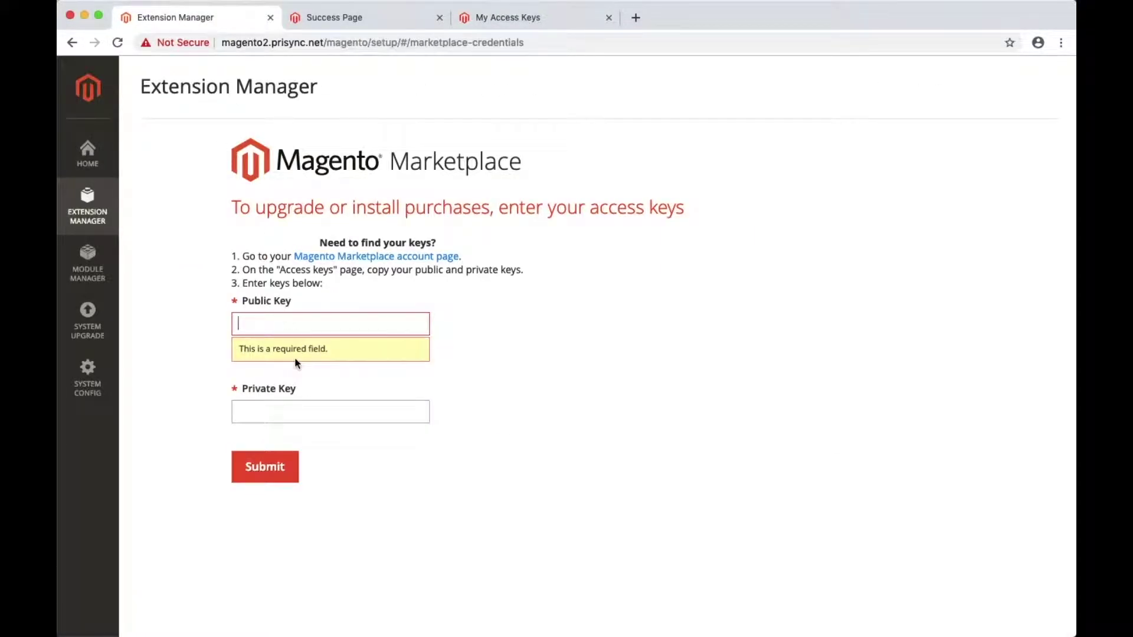
pyautogui.rightClick(285, 325)
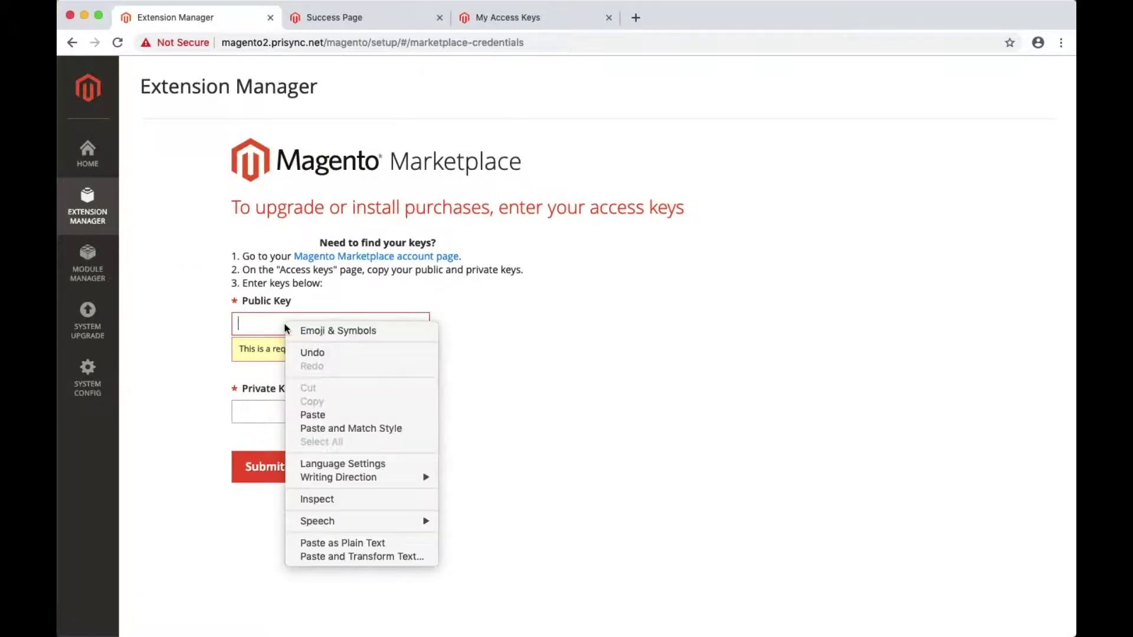
pyautogui.click(313, 415)
# Copy the private access key into the Private Key field and submit both keys.
pyautogui.click(486, 8)
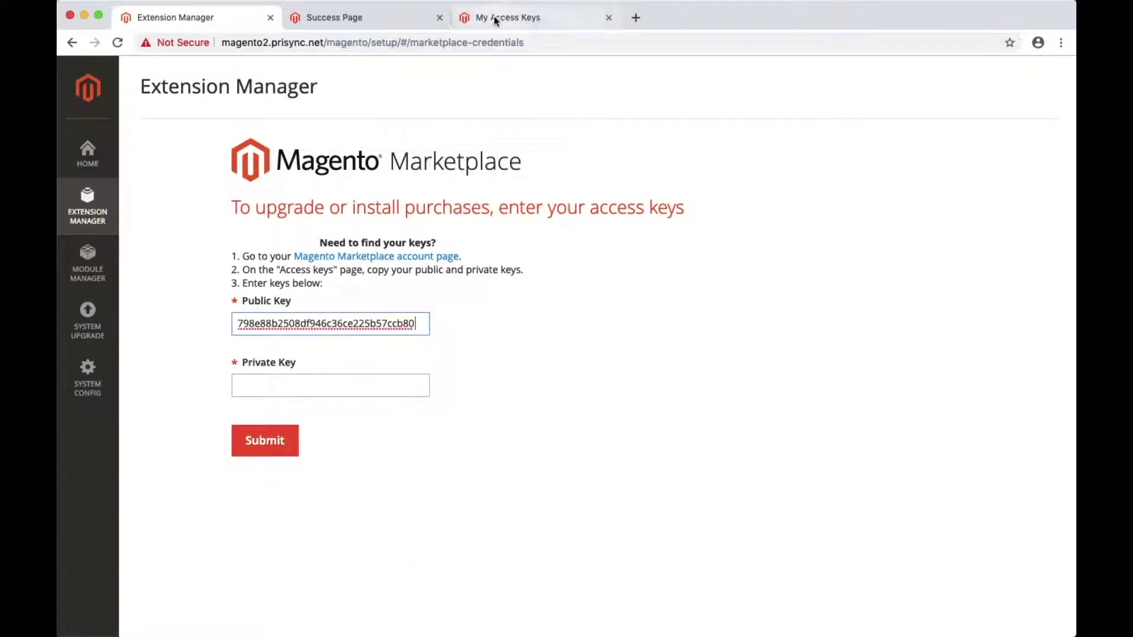
pyautogui.click(503, 425)
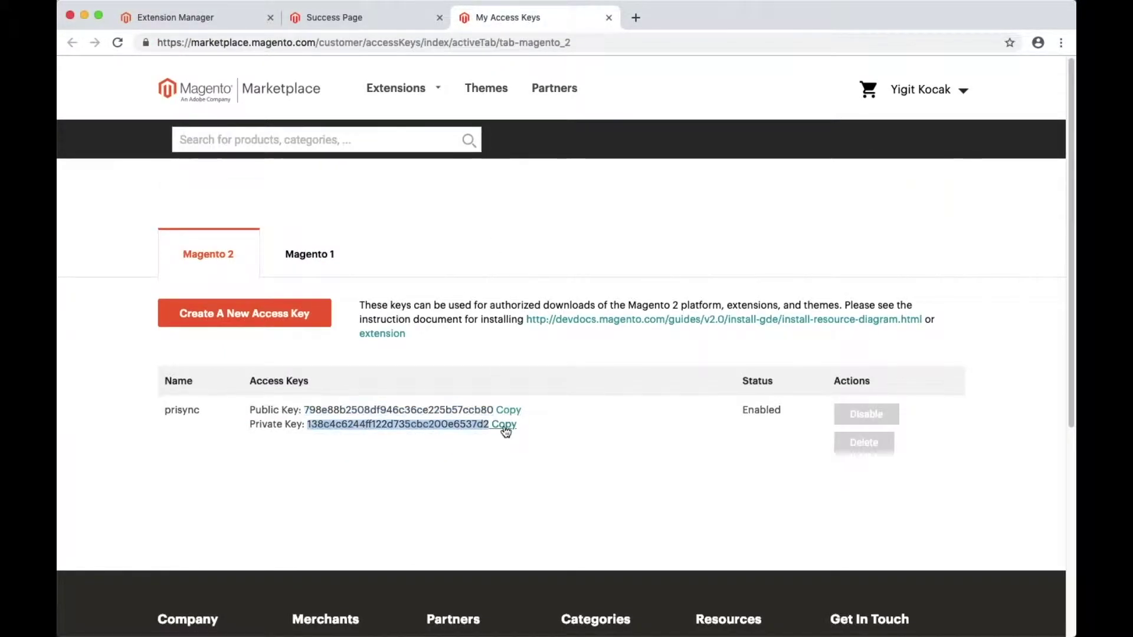
pyautogui.click(215, 26)
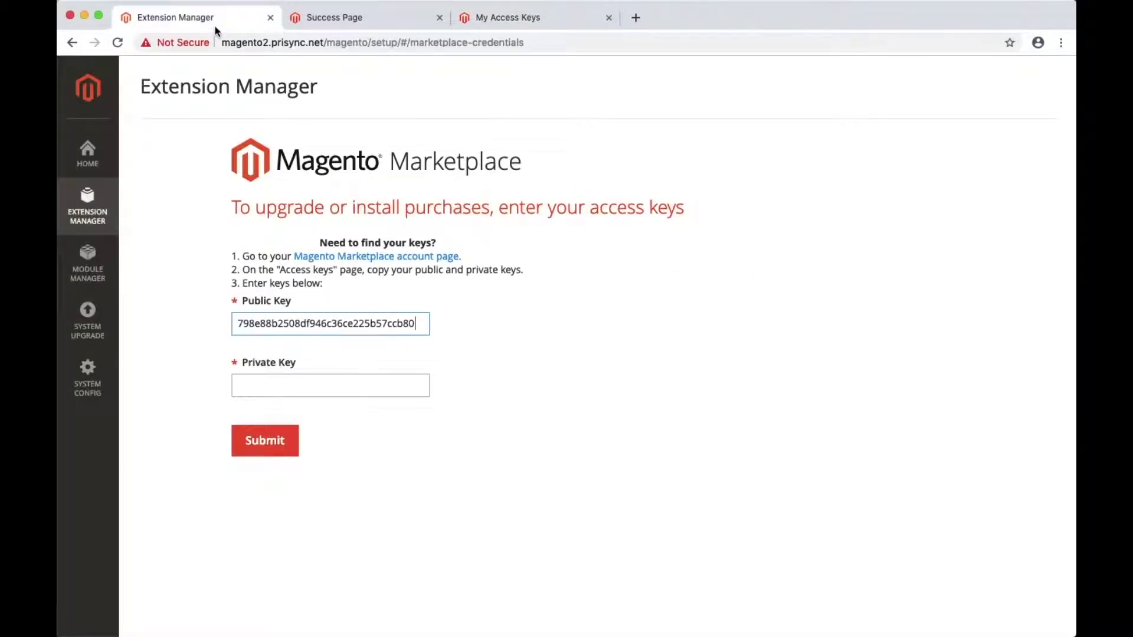
pyautogui.click(284, 390)
pyautogui.rightClick(285, 395)
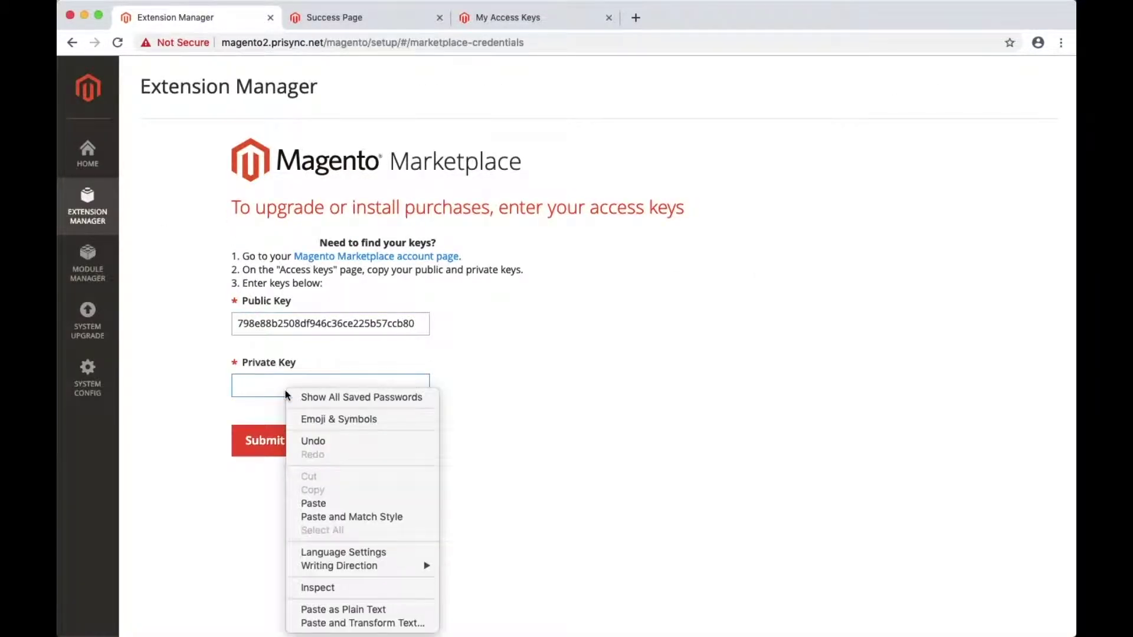
pyautogui.click(313, 503)
pyautogui.click(278, 440)
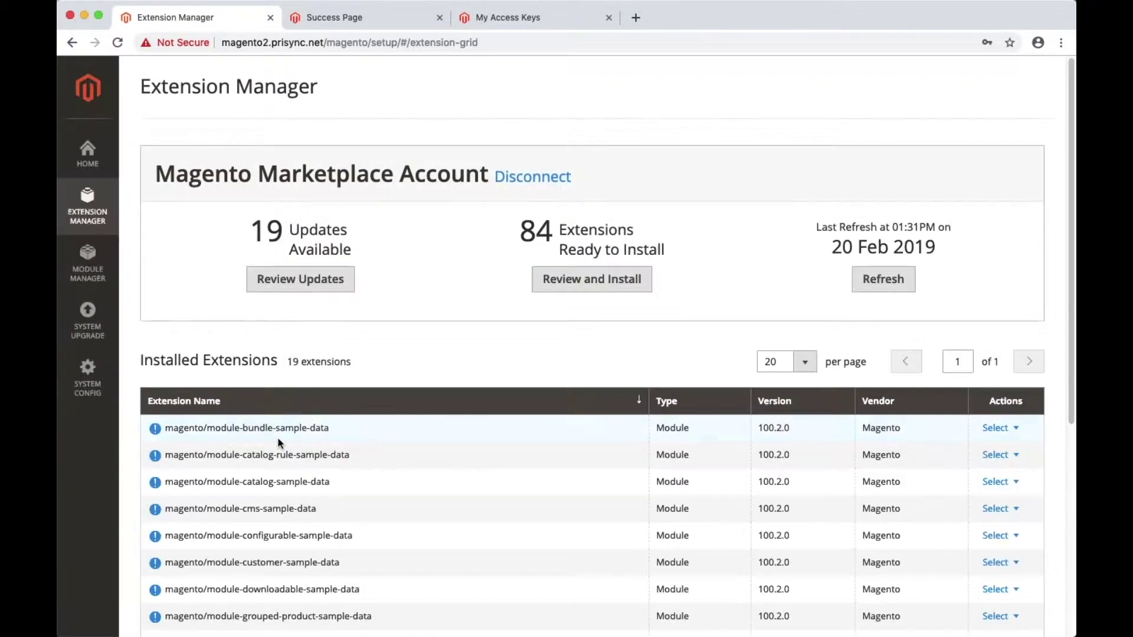
# Review the ready-to-install extensions and install prisync/pricer.
pyautogui.click(582, 281)
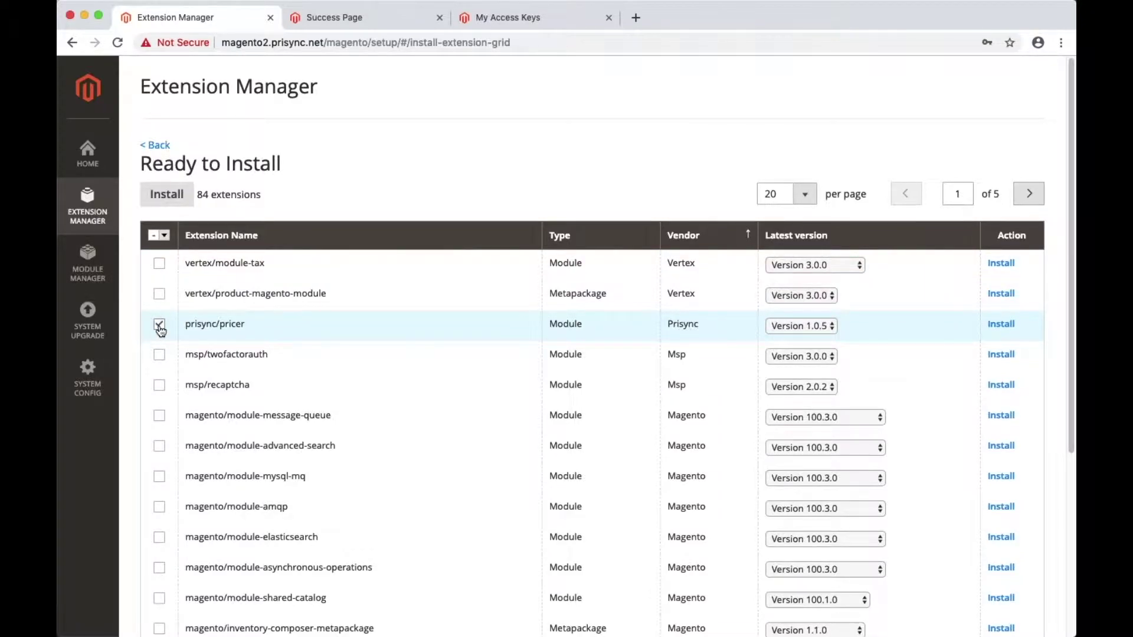
pyautogui.click(173, 198)
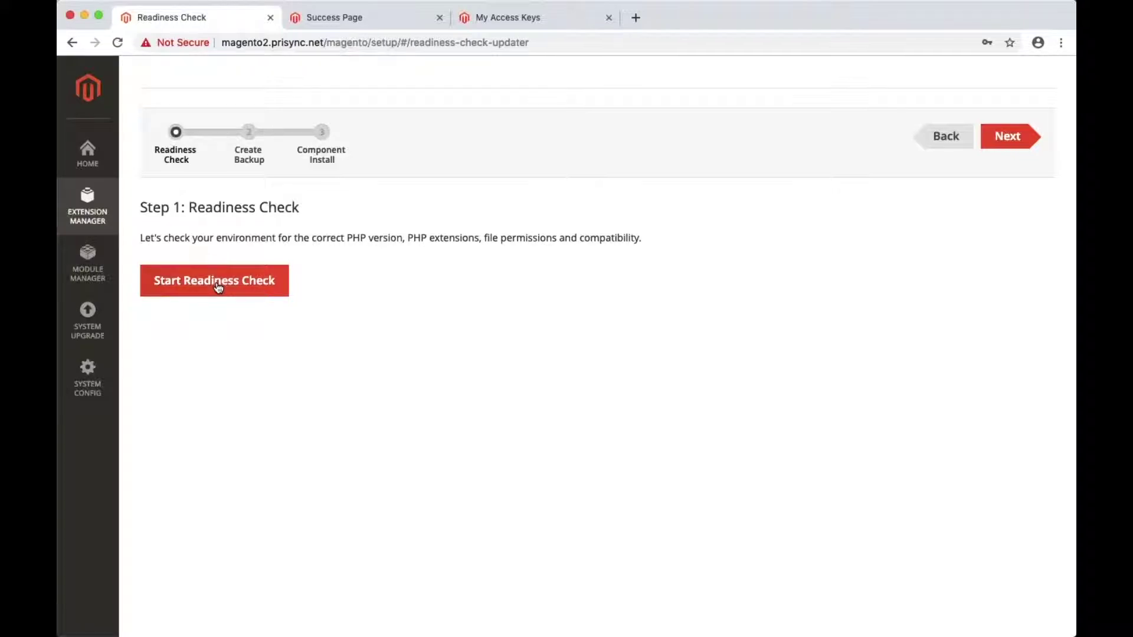
# Run the readiness check, back up code, media and database, and install prisync/pricer 1.0.5.
pyautogui.click(218, 287)
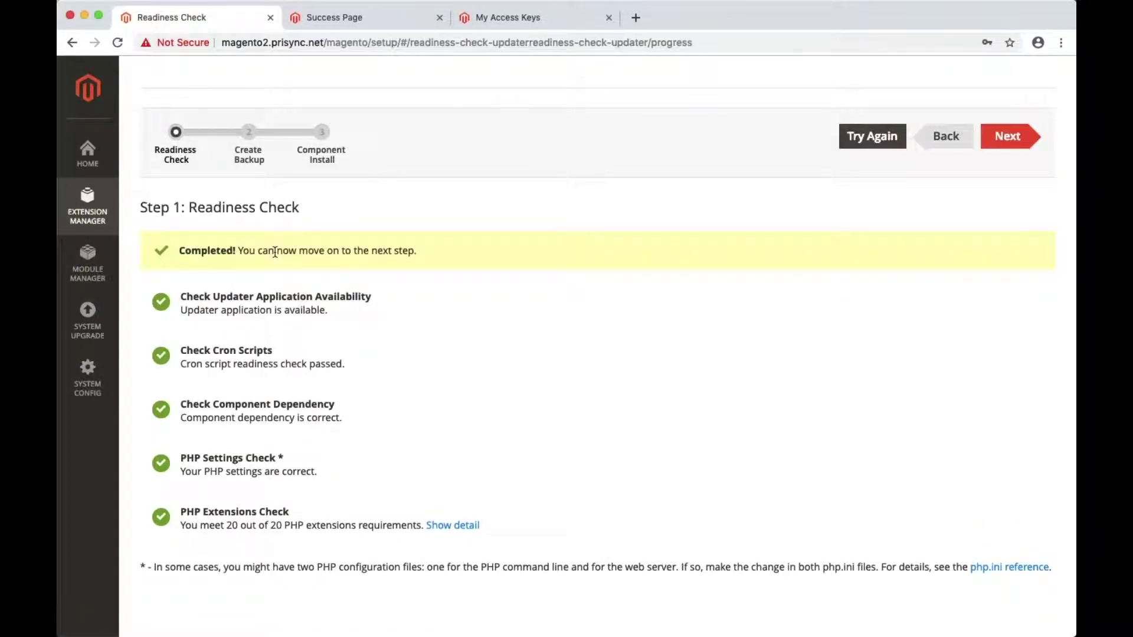
pyautogui.click(1013, 144)
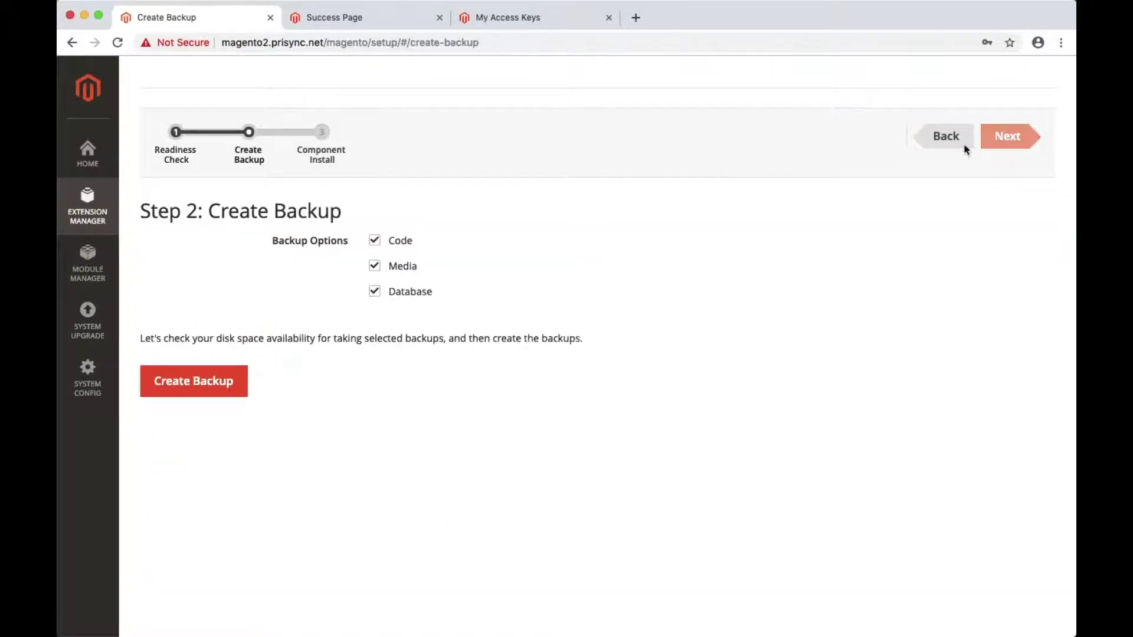
pyautogui.click(219, 380)
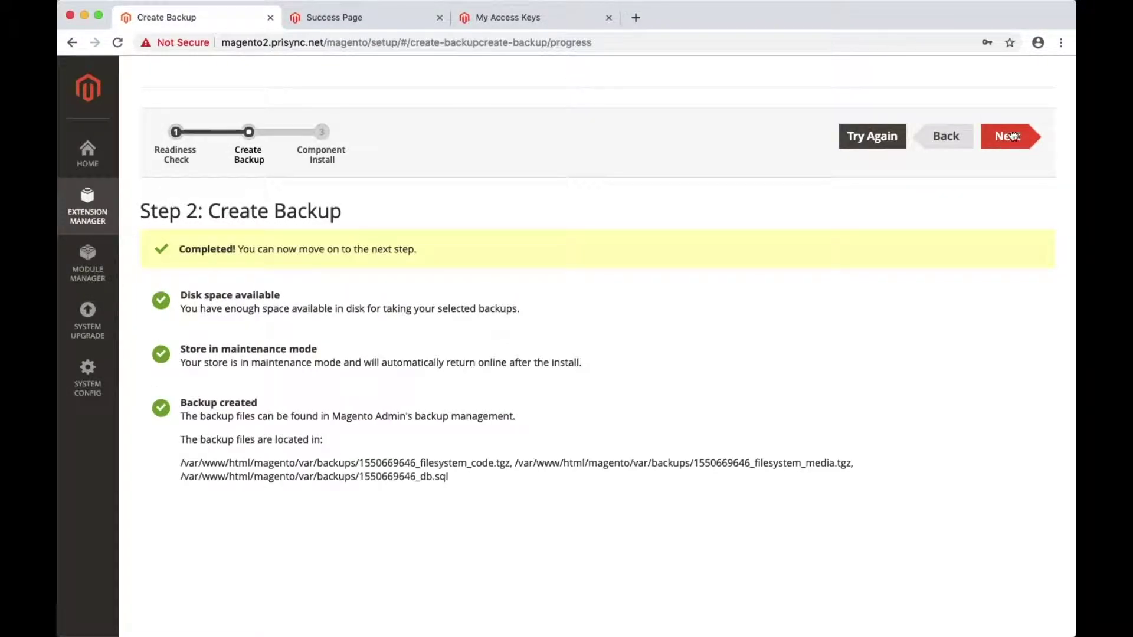
pyautogui.click(1012, 135)
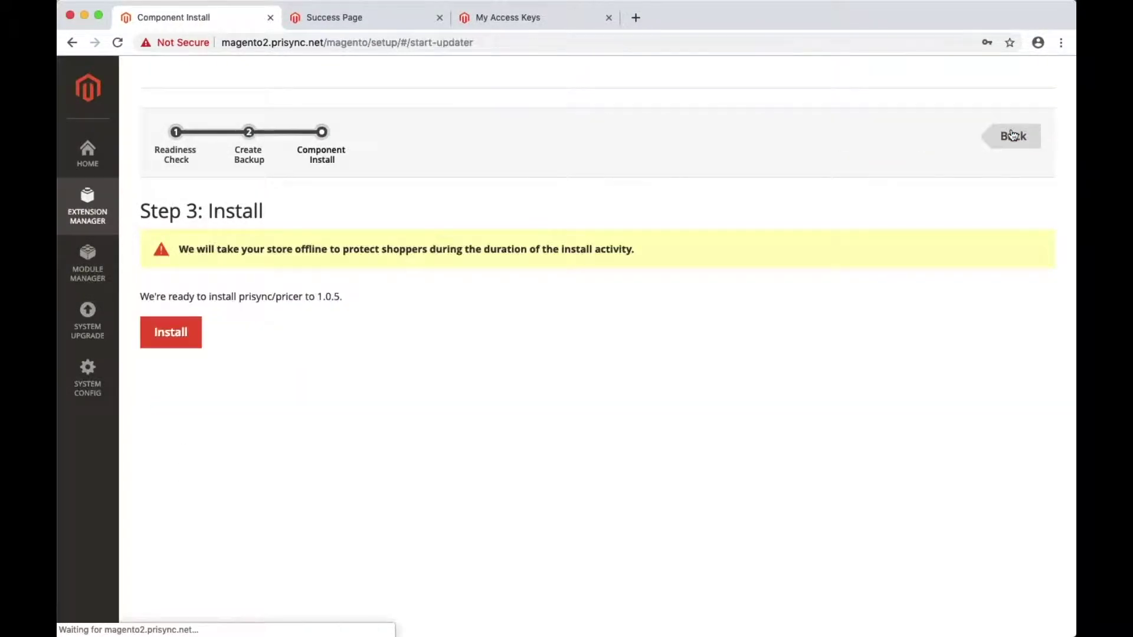
pyautogui.click(171, 334)
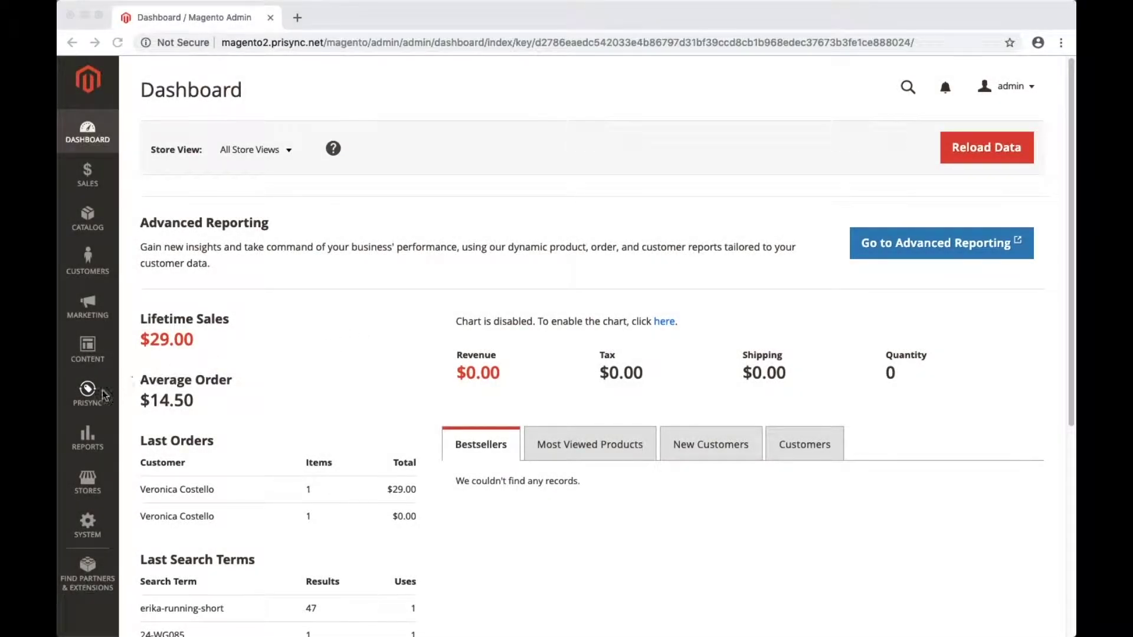
# Open PRISYNC > Settings and copy 'prisync.com' from the Email field hint.
pyautogui.click(89, 397)
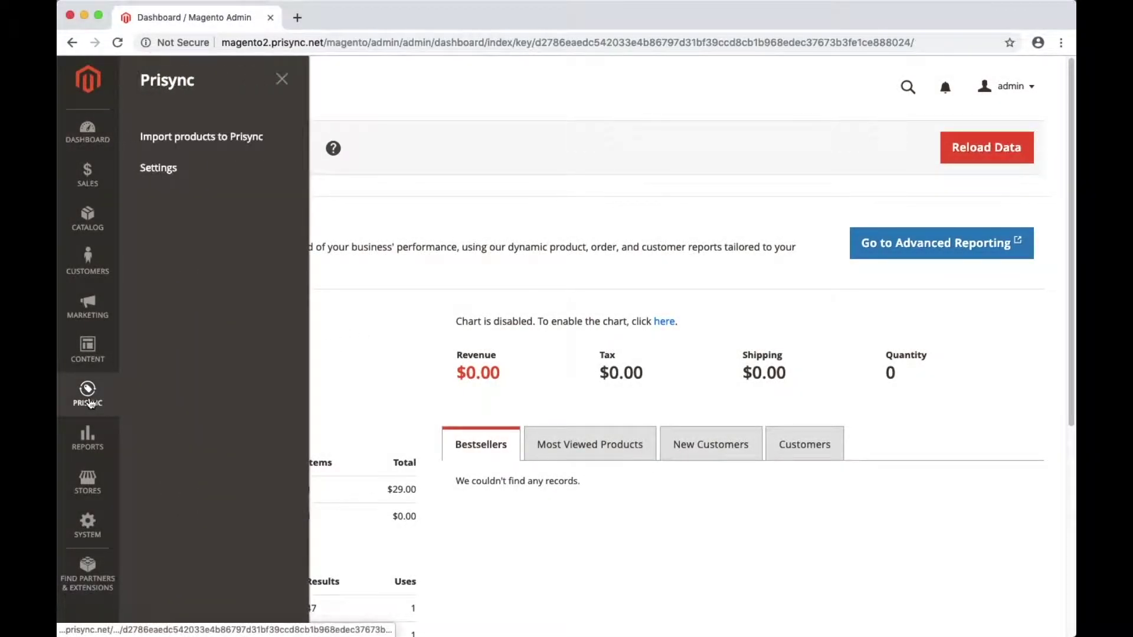
pyautogui.click(157, 176)
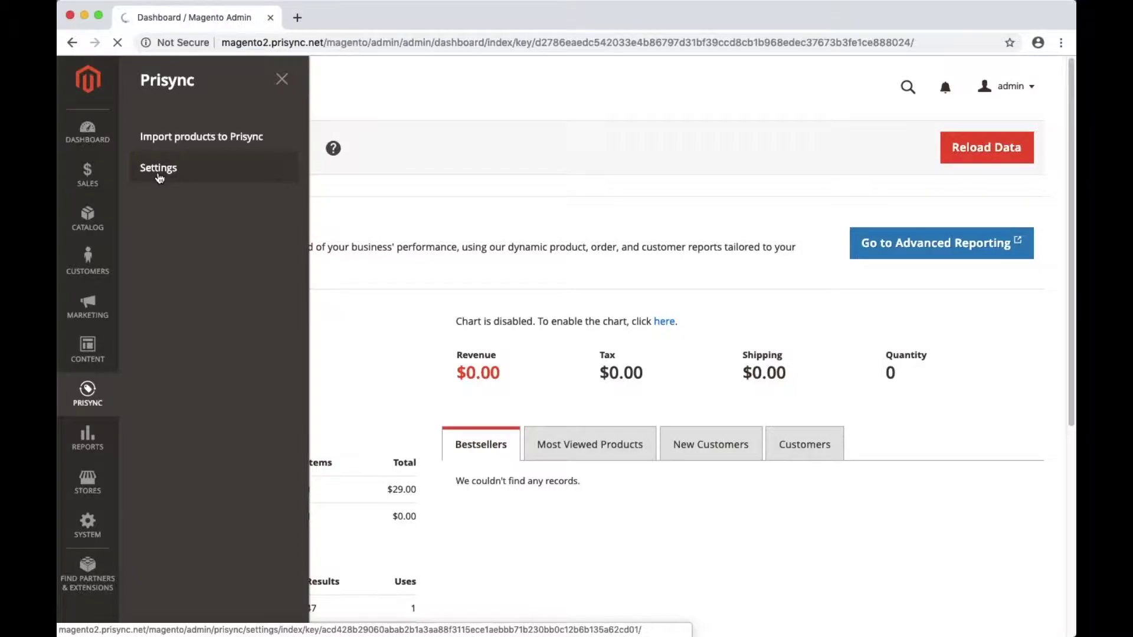
pyautogui.moveTo(563, 236); pyautogui.dragTo(611, 237)
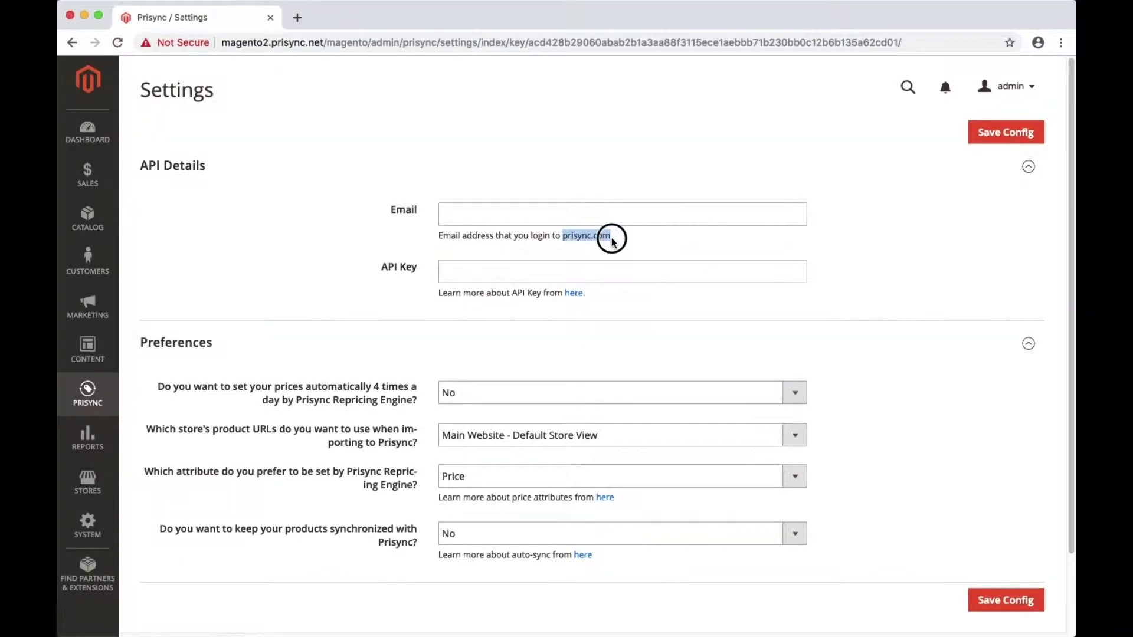
pyautogui.rightClick(611, 238)
pyautogui.click(597, 262)
pyautogui.click(297, 17)
# Go to prisync.com and log in with the saved credentials to reach the dashboard.
pyautogui.press('super+v')
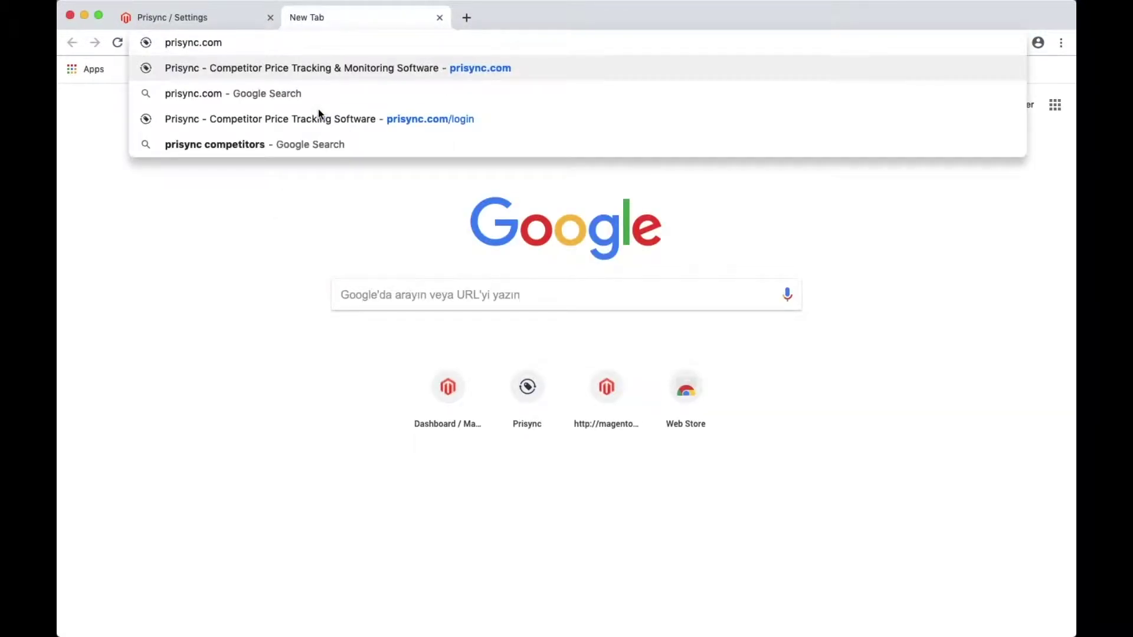
pyautogui.press('Return')
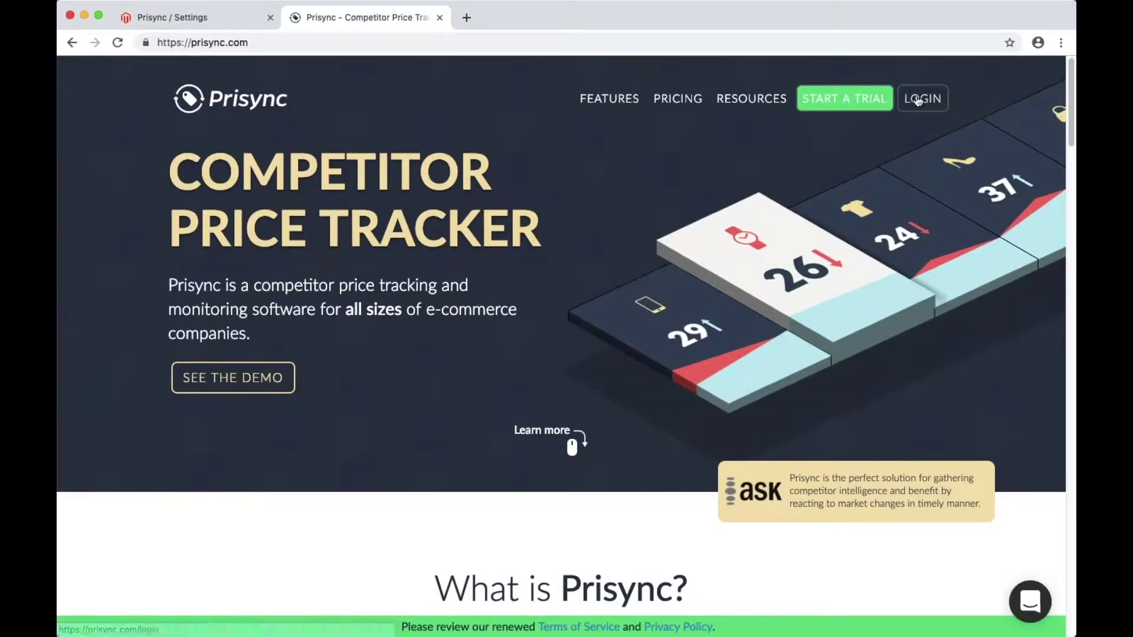
pyautogui.click(919, 99)
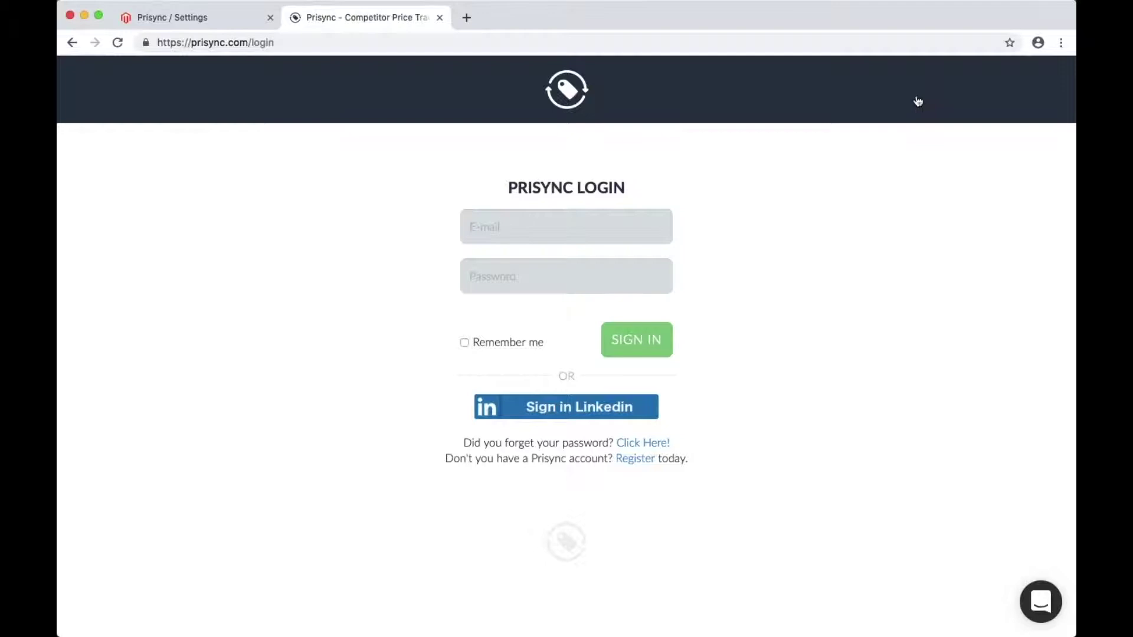
pyautogui.click(563, 226)
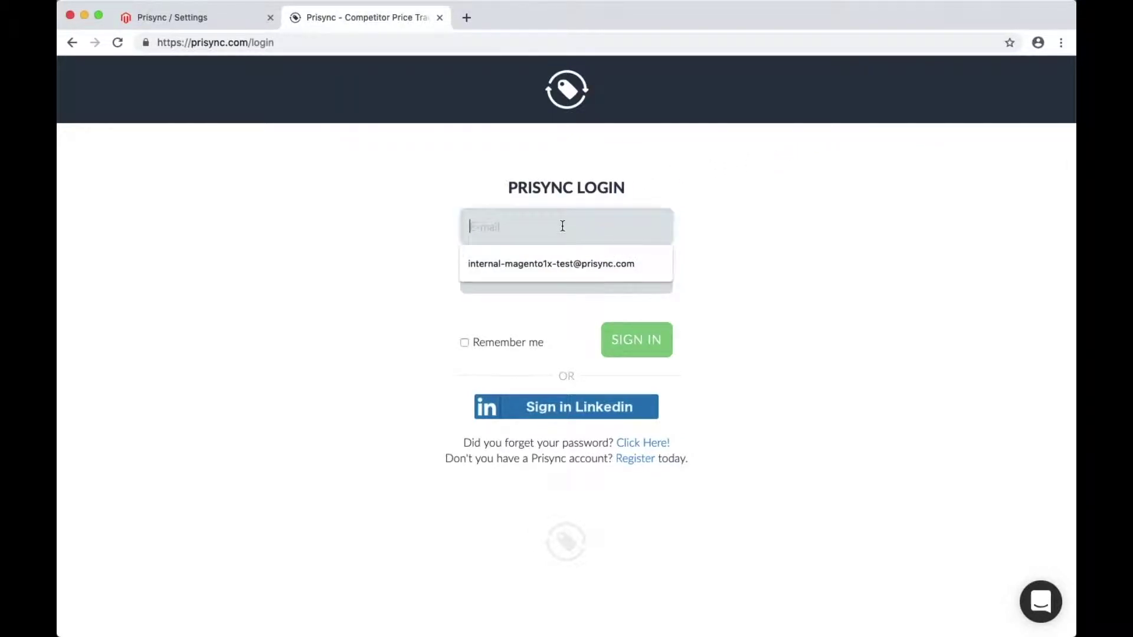
pyautogui.click(561, 263)
pyautogui.click(653, 348)
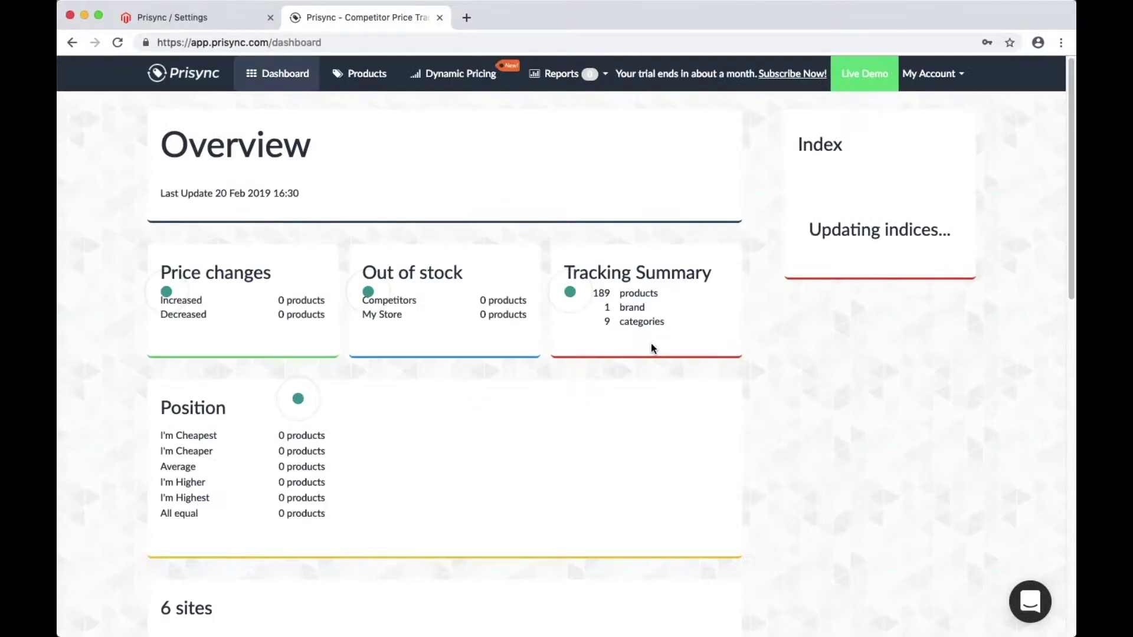
pyautogui.click(930, 73)
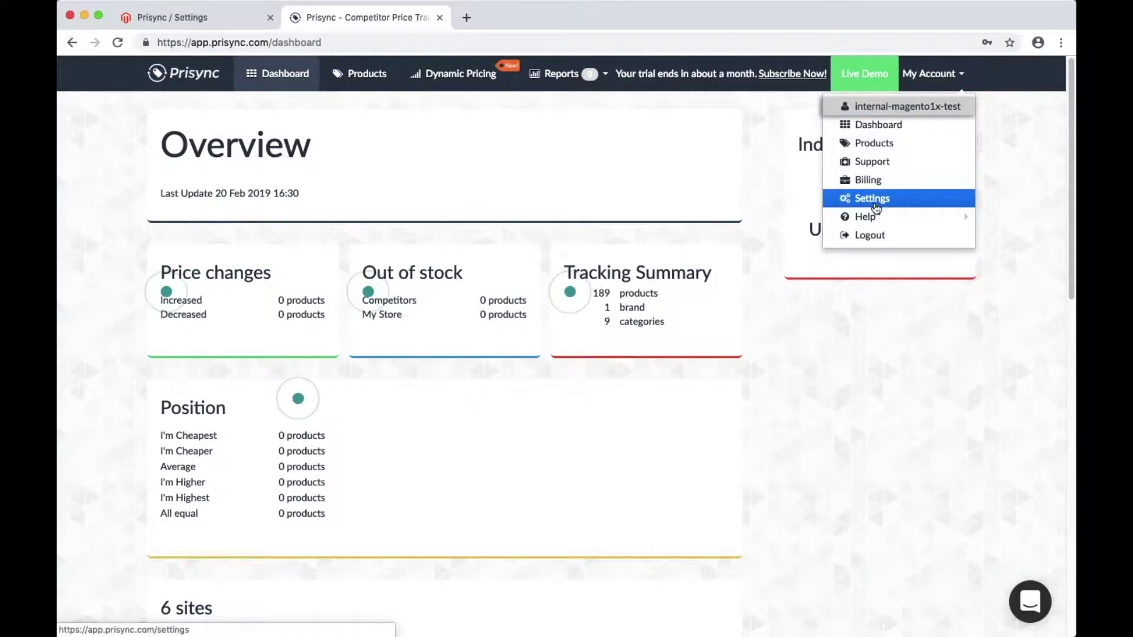
pyautogui.click(876, 202)
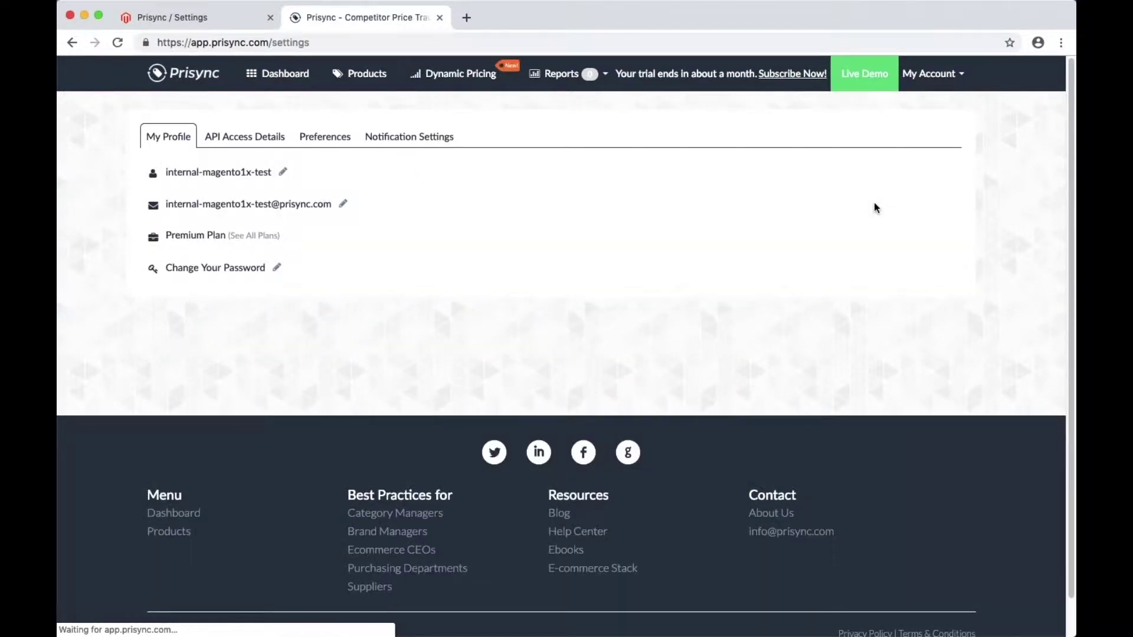
pyautogui.click(245, 138)
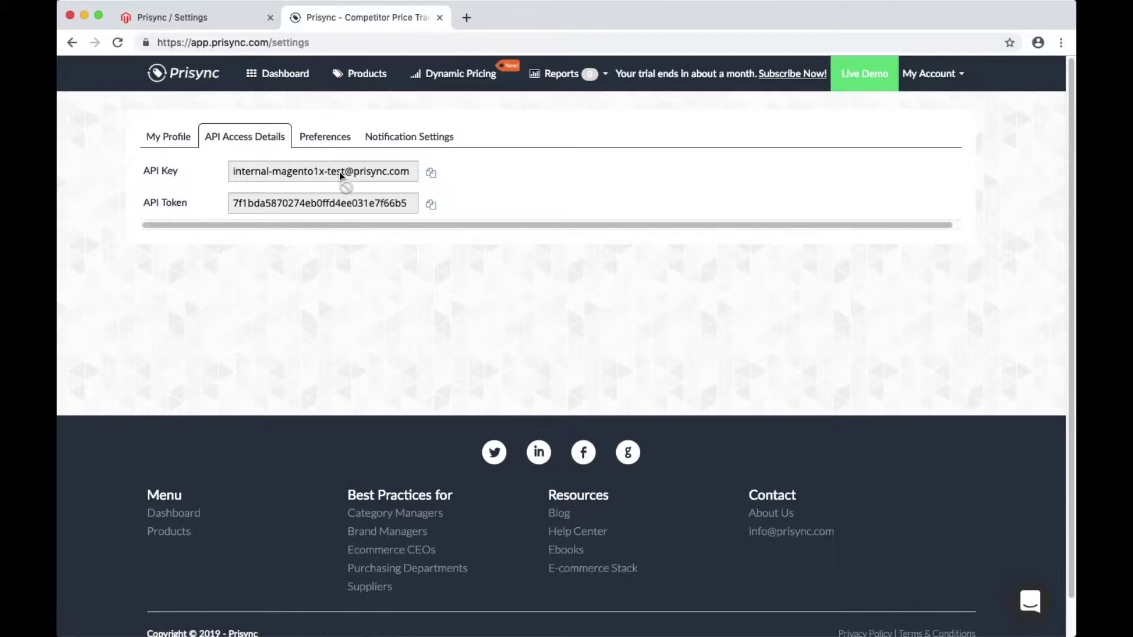
pyautogui.click(431, 173)
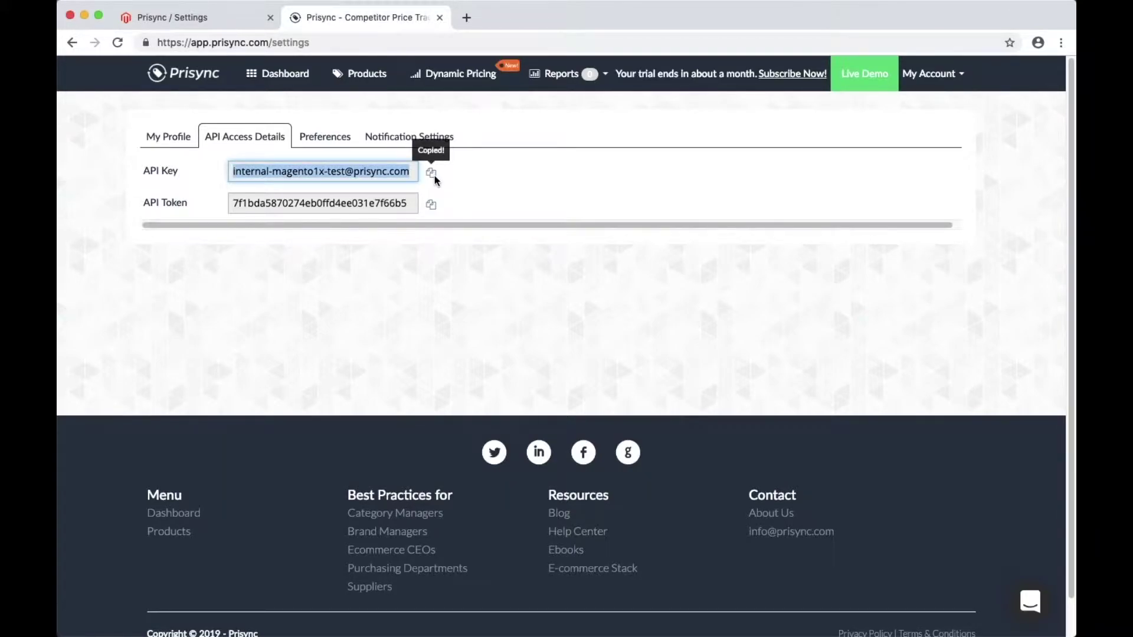
# Paste the Prisync account email into the Email field of Magento's Prisync API Details.
pyautogui.click(211, 17)
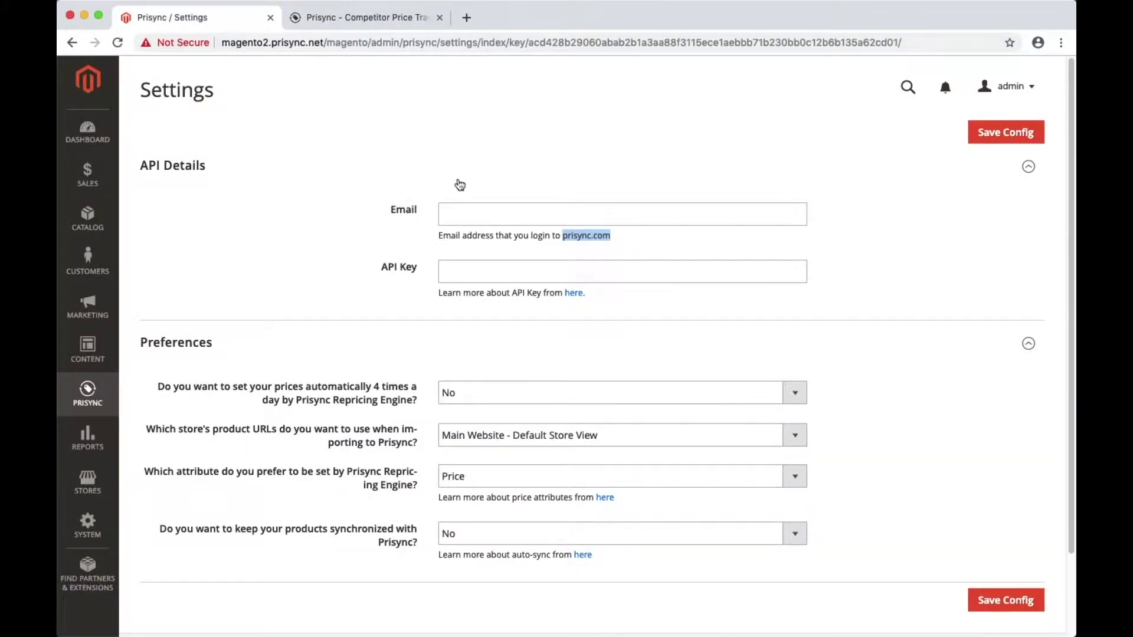
pyautogui.click(460, 209)
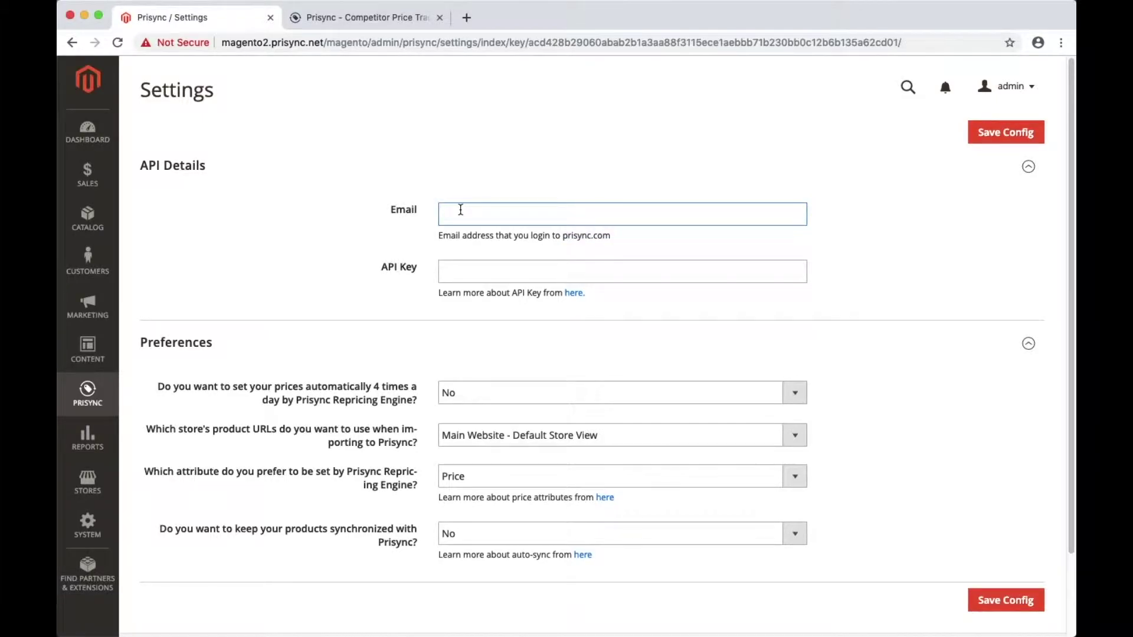
pyautogui.rightClick(460, 213)
pyautogui.click(486, 299)
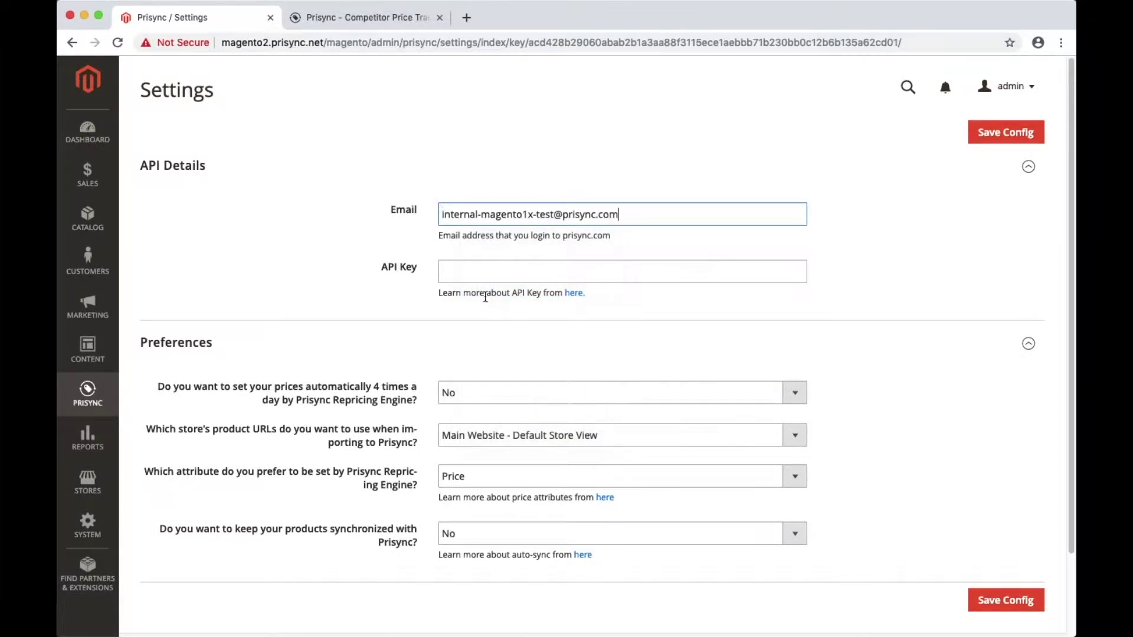
# Copy the Prisync API token into the API Key field and save the configuration.
pyautogui.click(374, 19)
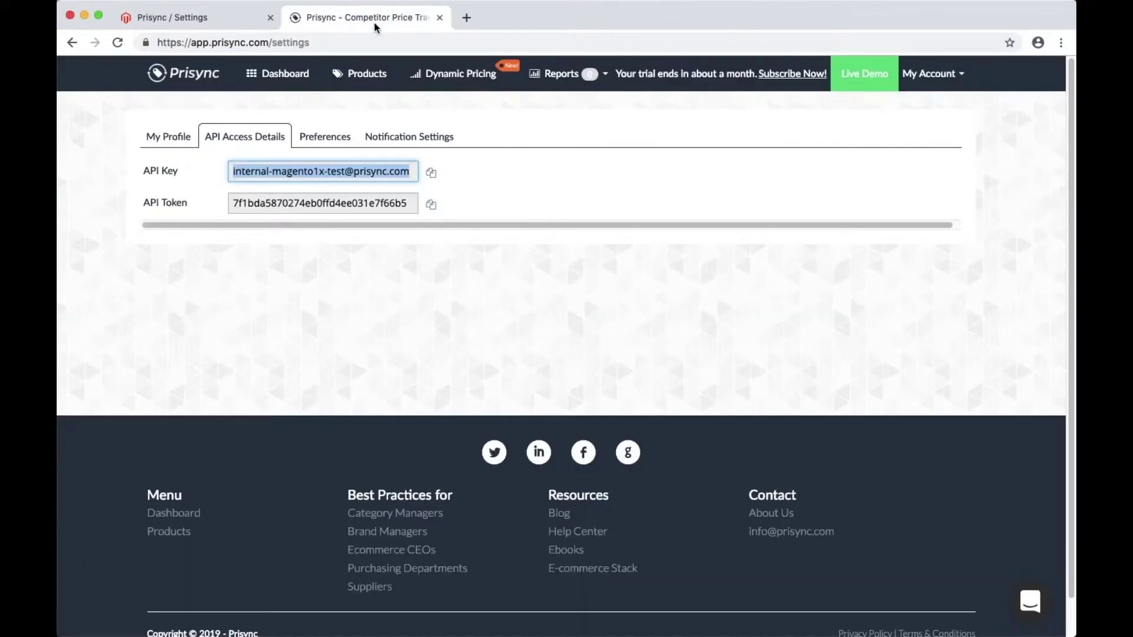
pyautogui.click(431, 209)
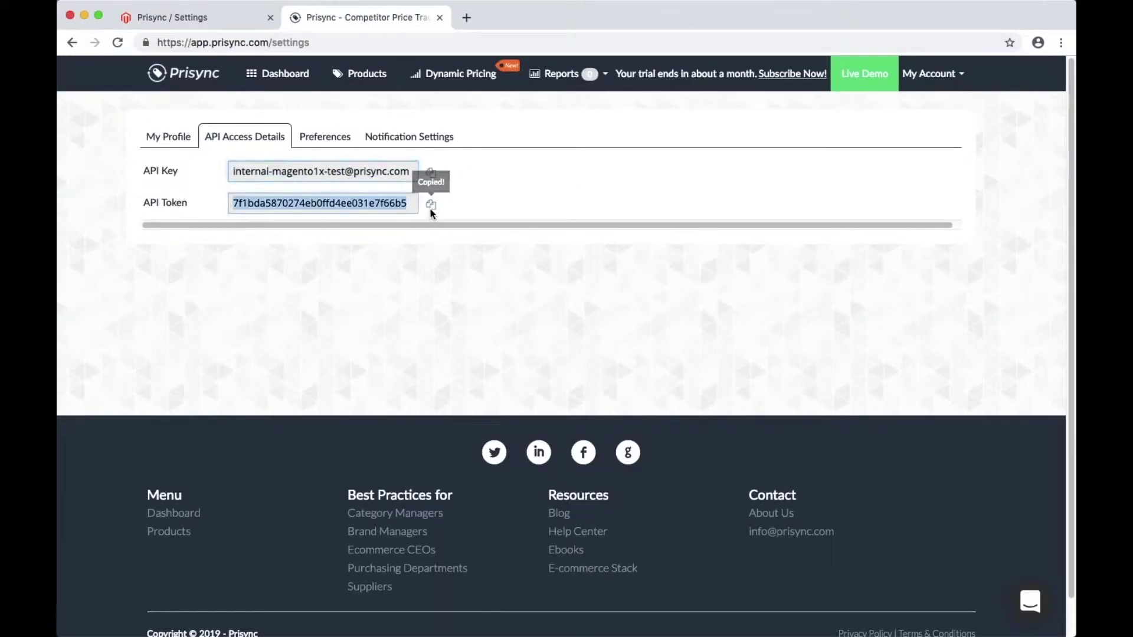
pyautogui.click(209, 20)
pyautogui.click(468, 269)
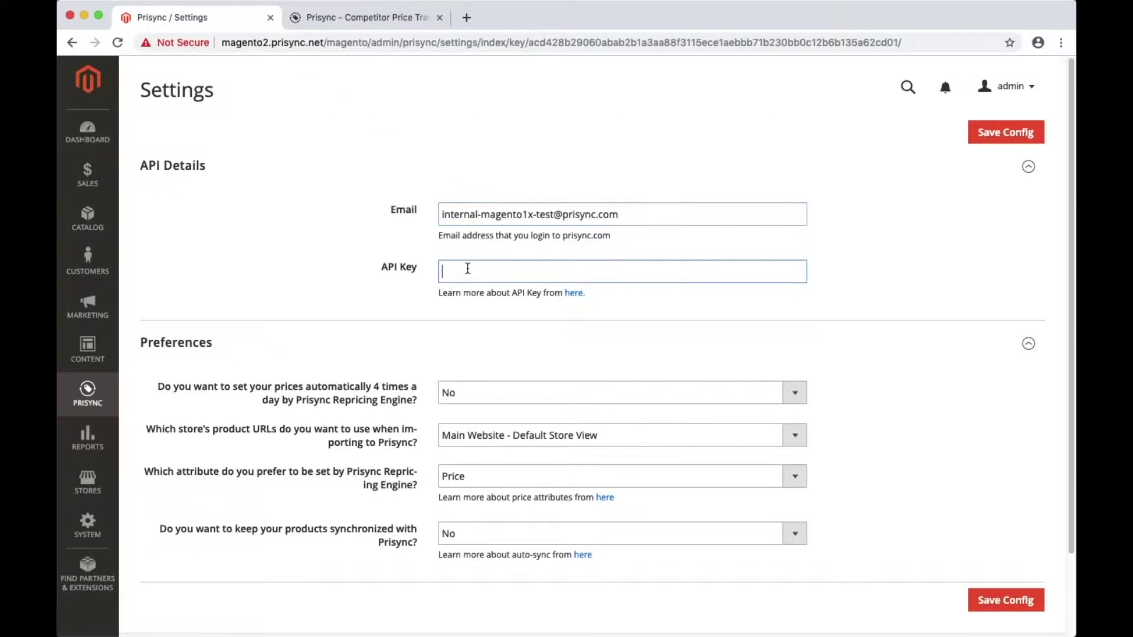
pyautogui.rightClick(468, 269)
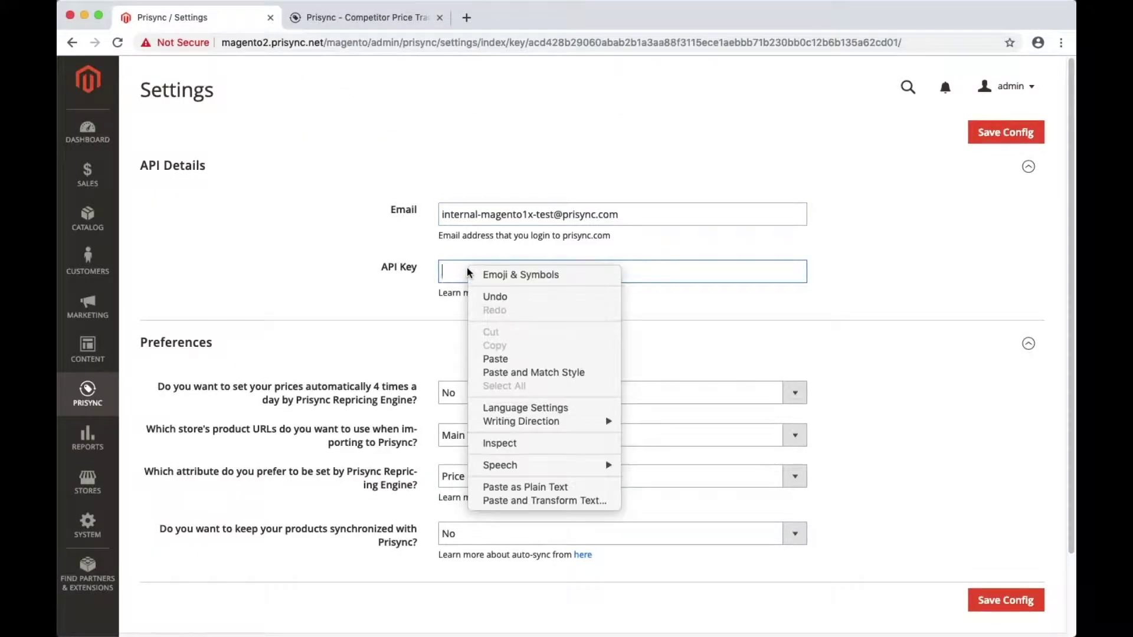
pyautogui.click(496, 360)
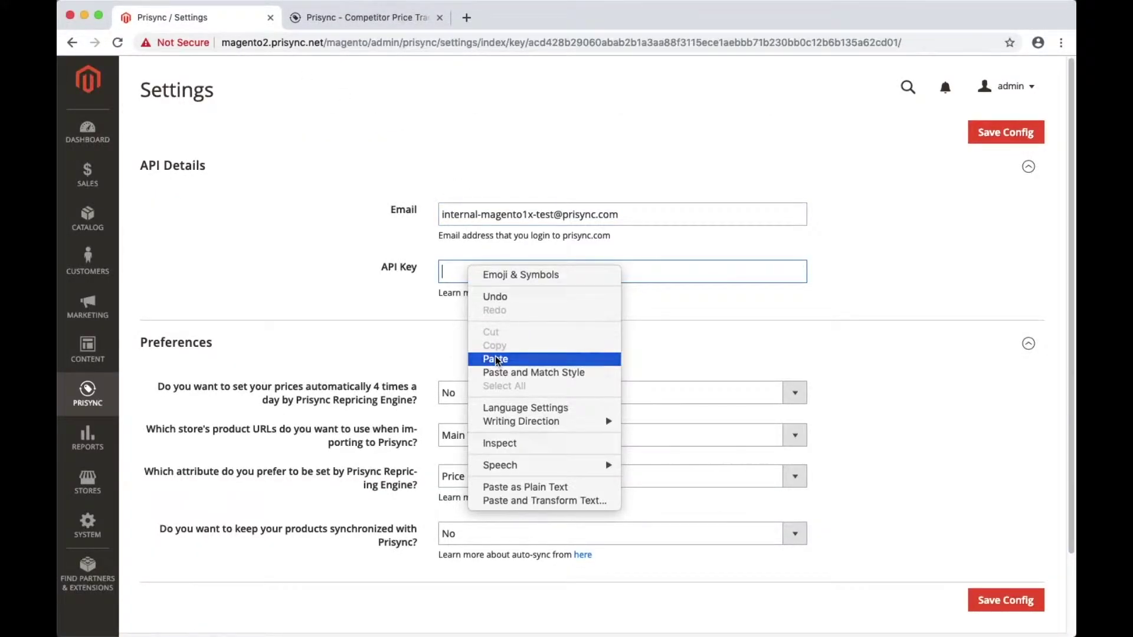
pyautogui.click(981, 134)
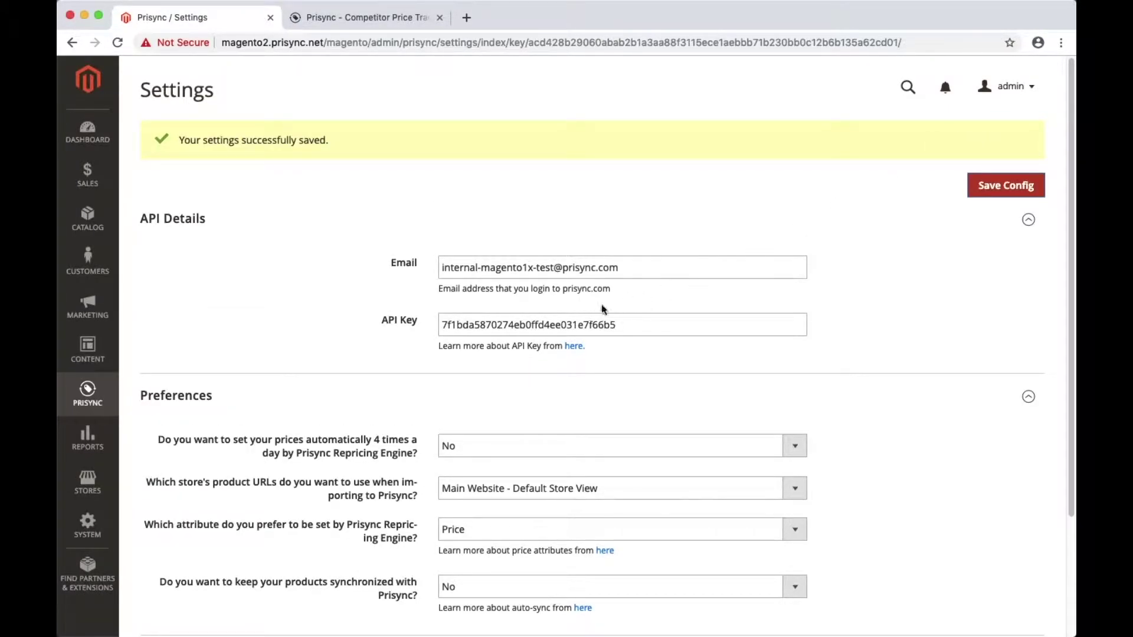
pyautogui.click(90, 399)
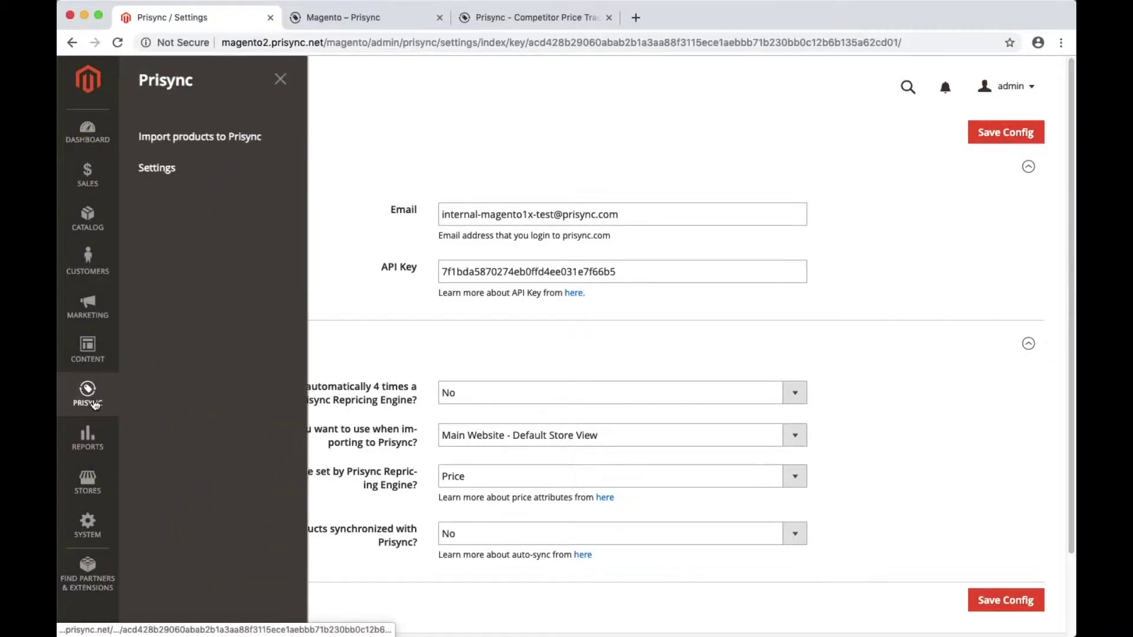
# Select all 187 products on the import page, then submit and confirm their import to Prisync.
pyautogui.click(199, 141)
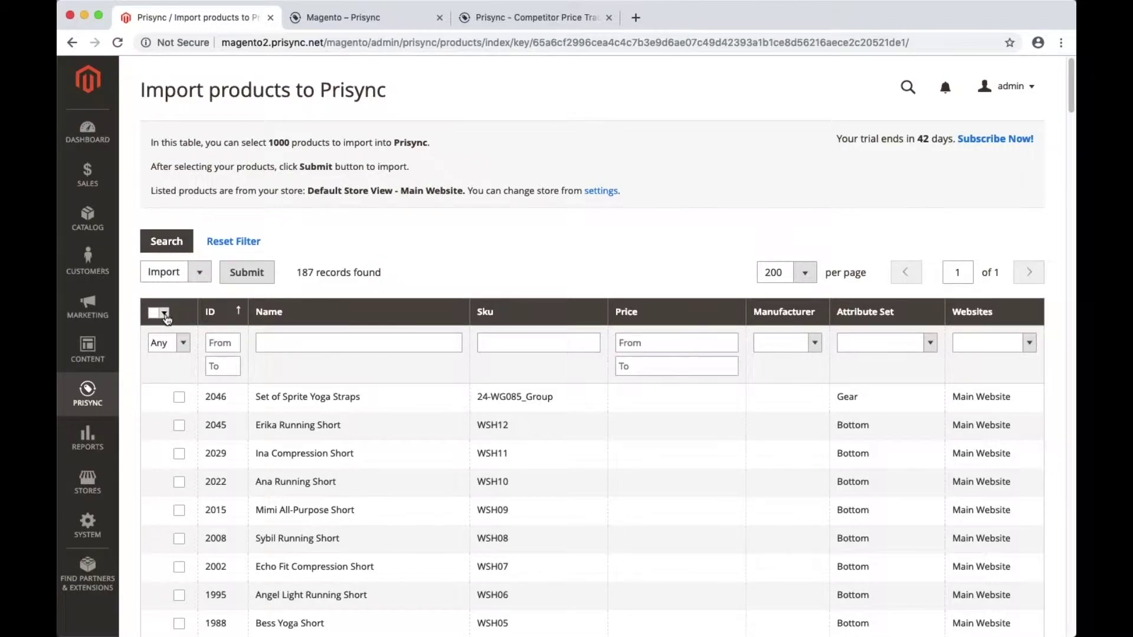
pyautogui.click(164, 315)
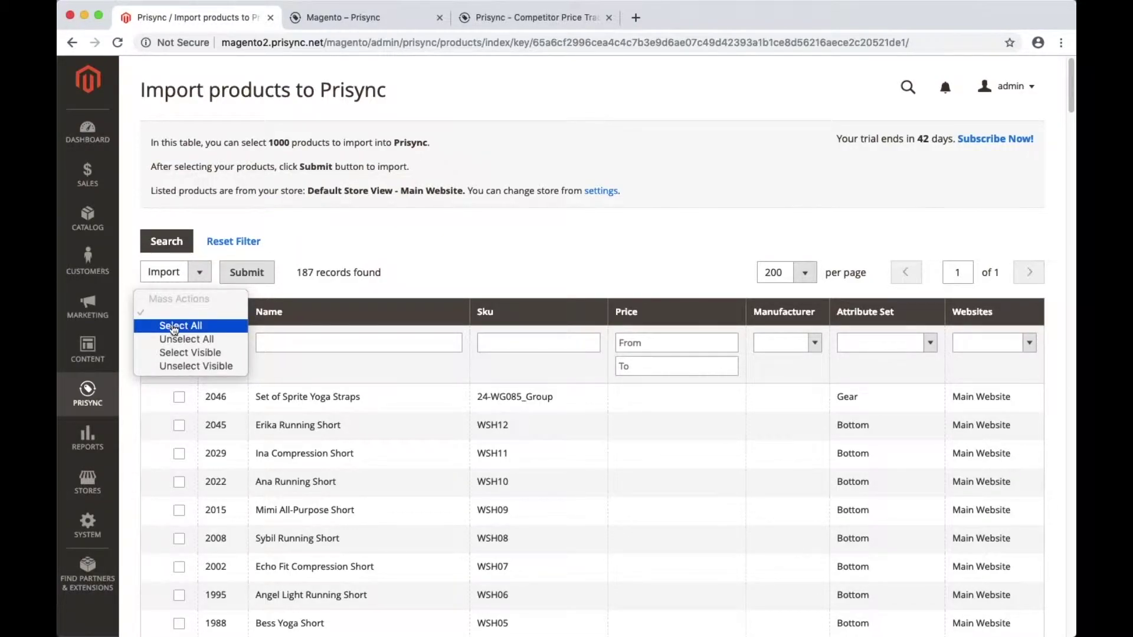
pyautogui.click(175, 327)
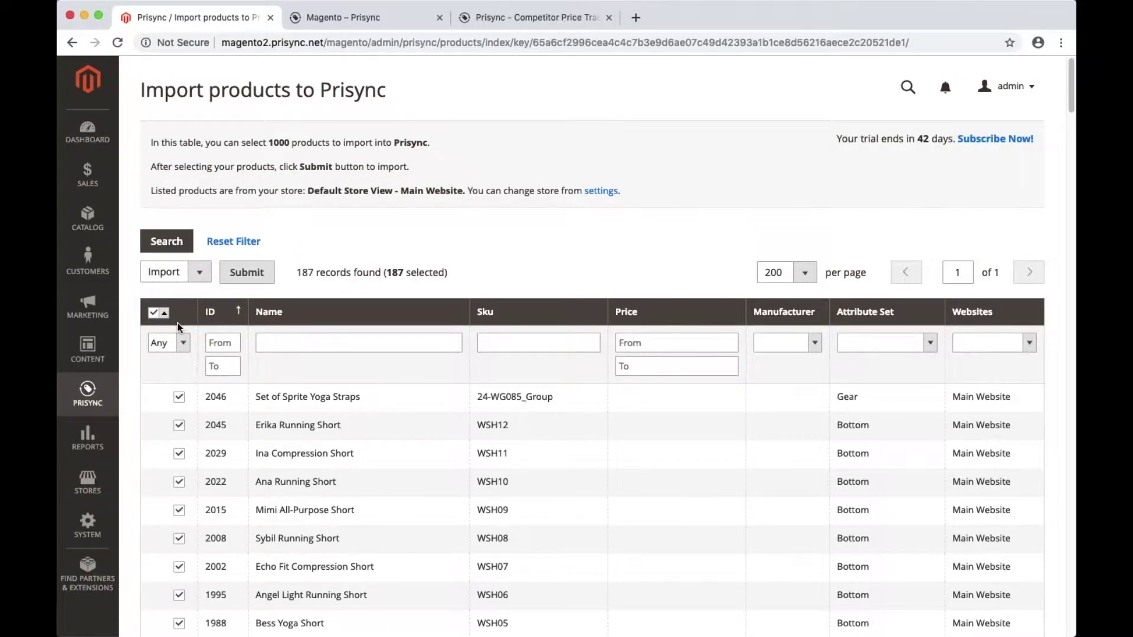
pyautogui.click(246, 275)
pyautogui.click(908, 169)
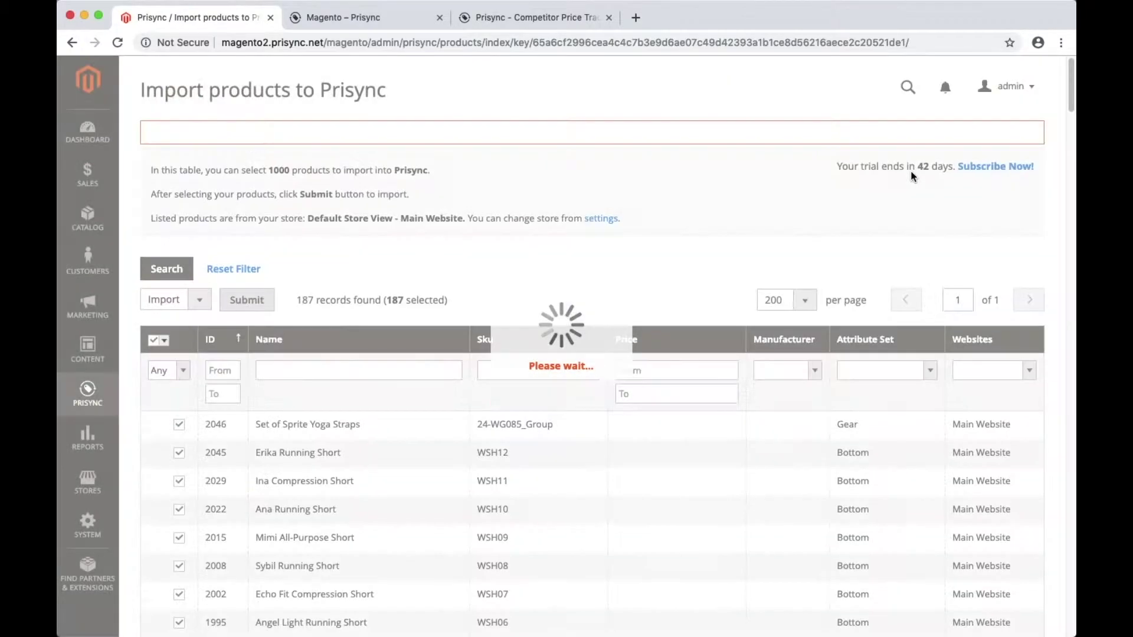
# Open the Prisync dashboard in a new tab and view its 189 tracked products.
pyautogui.click(446, 150)
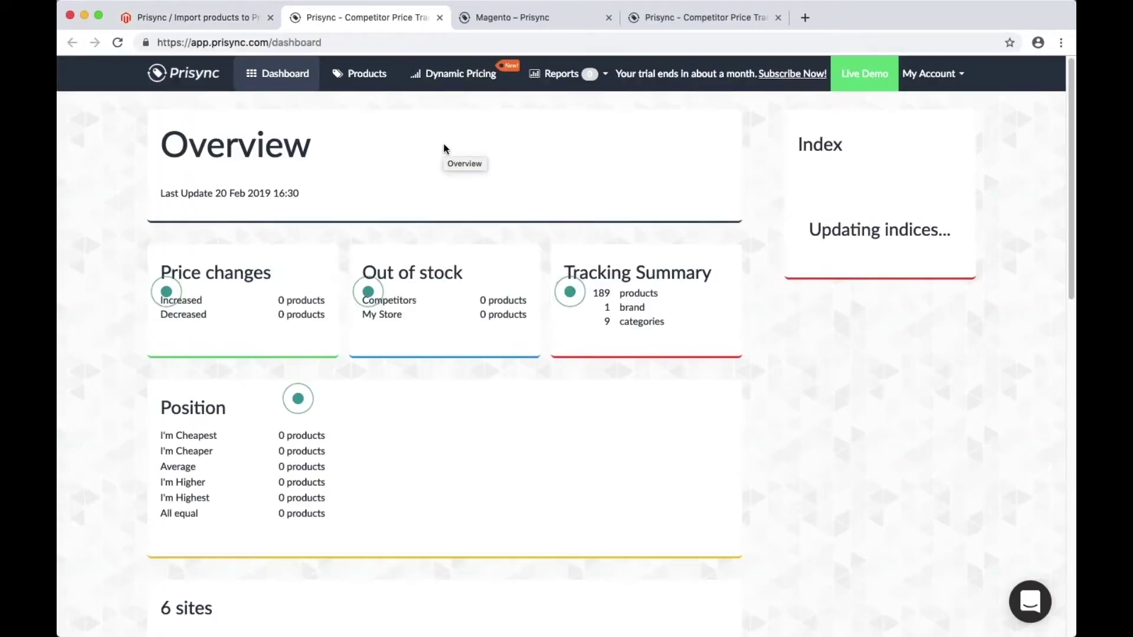
pyautogui.click(374, 73)
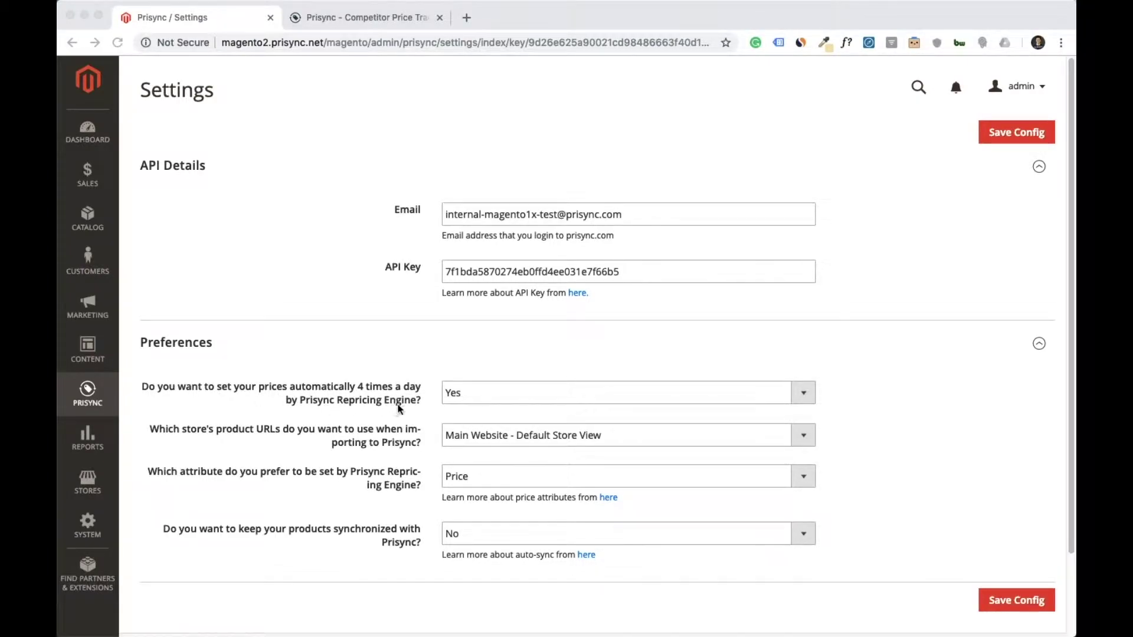
# Leave automatic 4-times-daily repricing on Yes, then view Prisync's two SmartPrice rules.
pyautogui.click(502, 403)
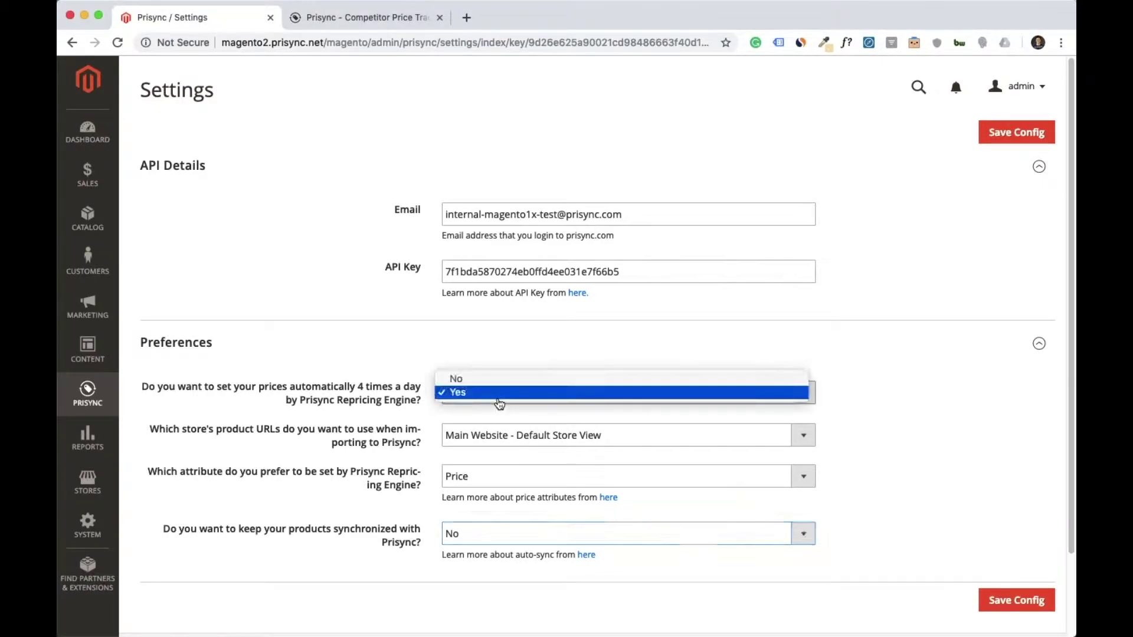
pyautogui.click(473, 383)
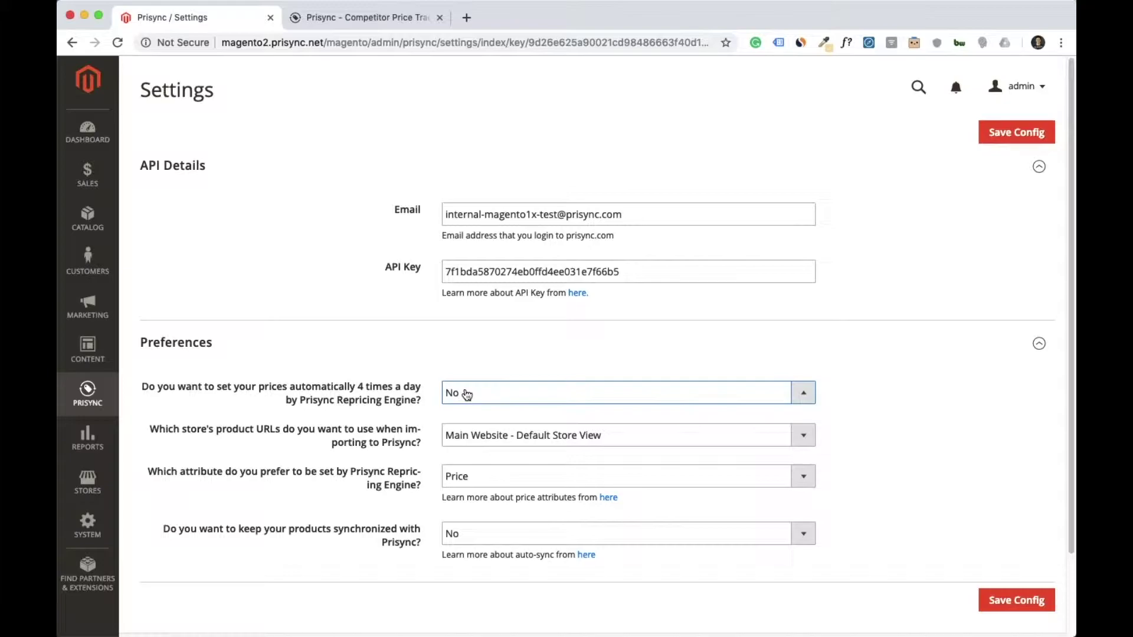
pyautogui.click(467, 395)
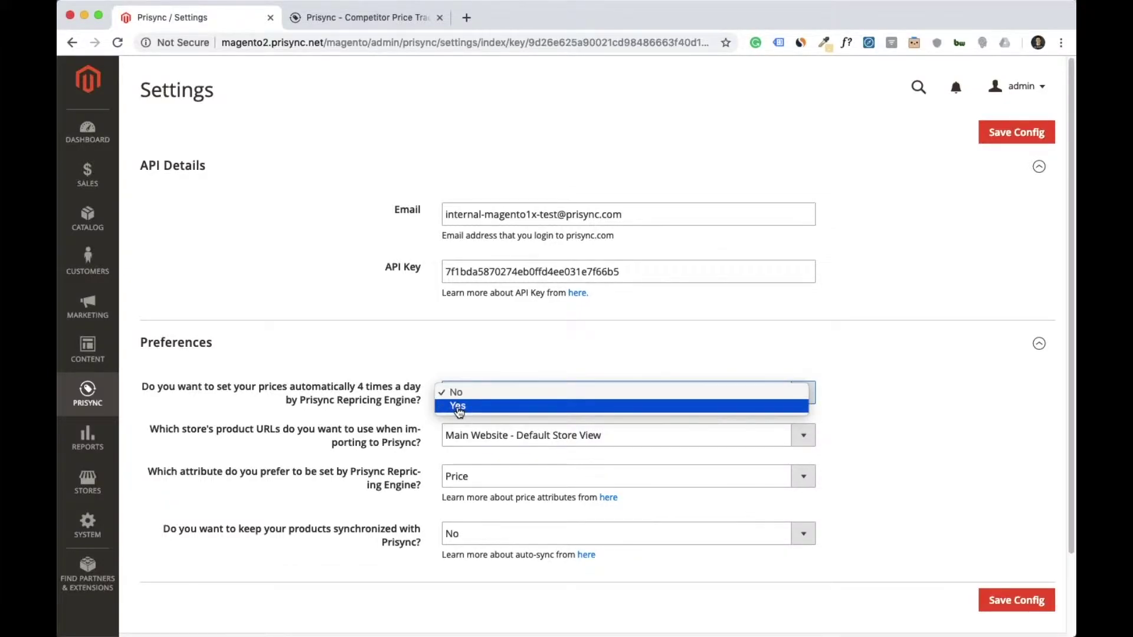
pyautogui.click(459, 408)
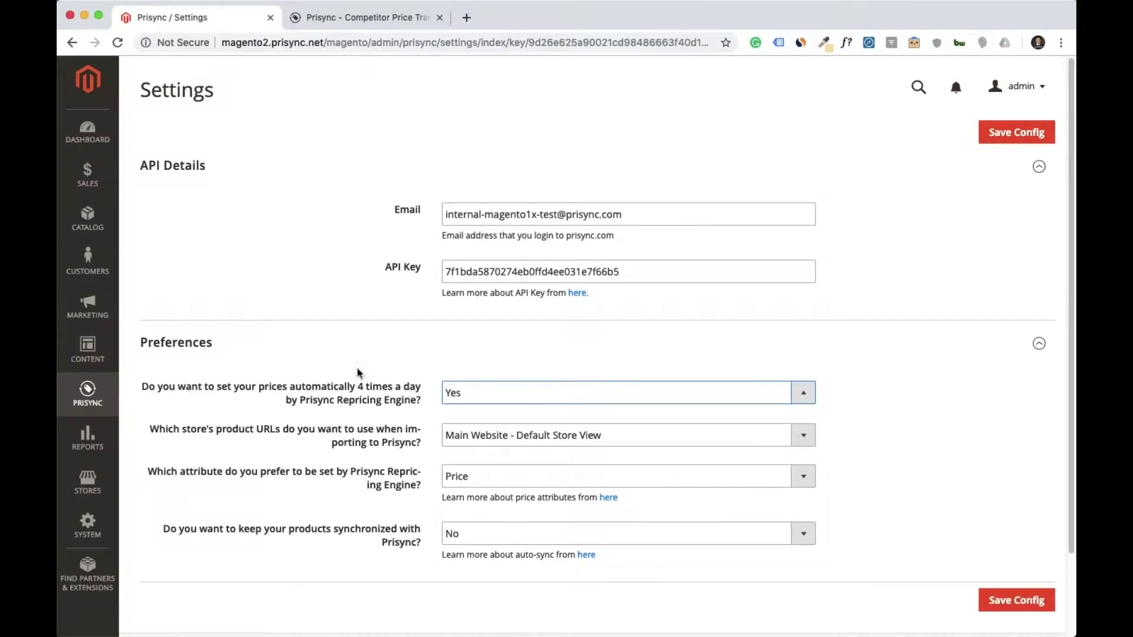
pyautogui.click(381, 18)
pyautogui.click(426, 74)
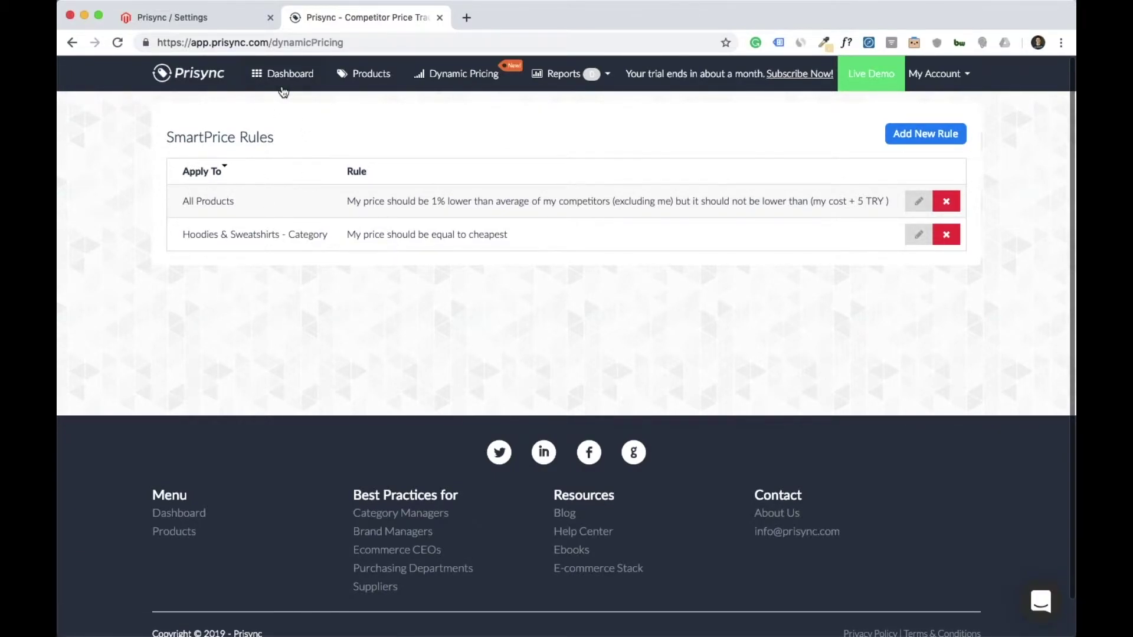
# Return via Dashboard to Prisync's 189-product list, showing Abominable Hoodie at 370.49 TRY.
pyautogui.click(285, 82)
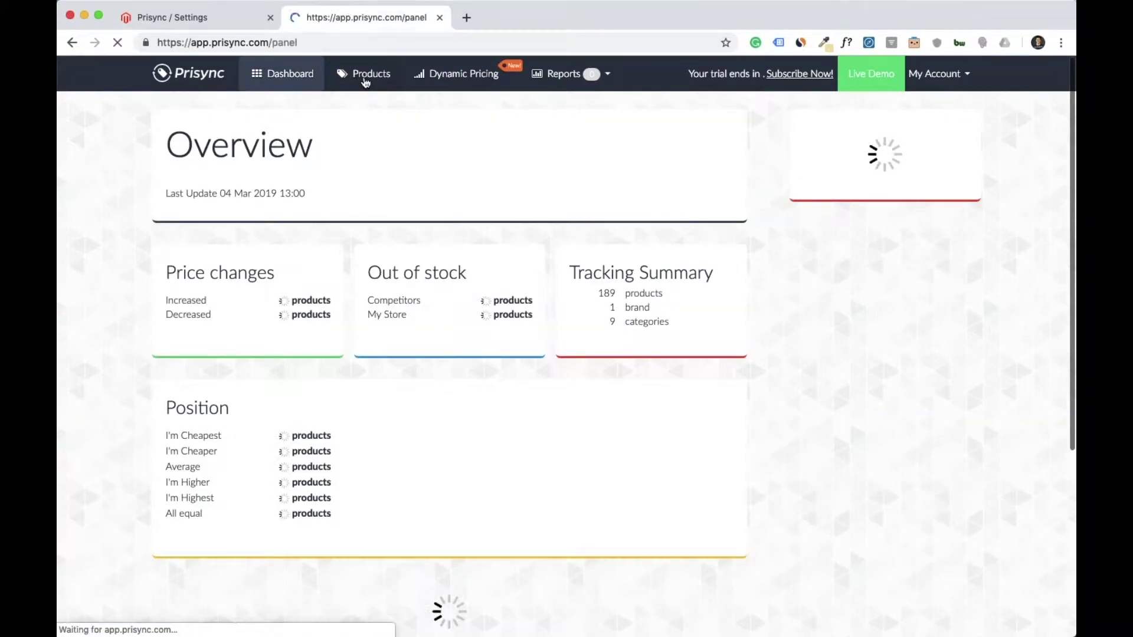
pyautogui.click(365, 77)
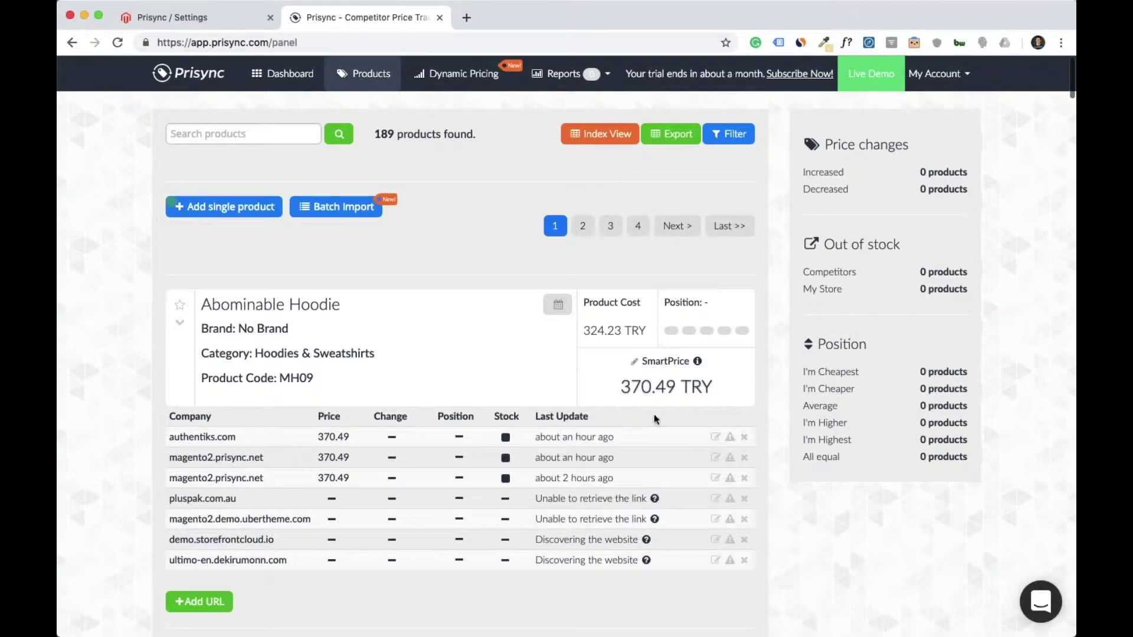
pyautogui.click(222, 18)
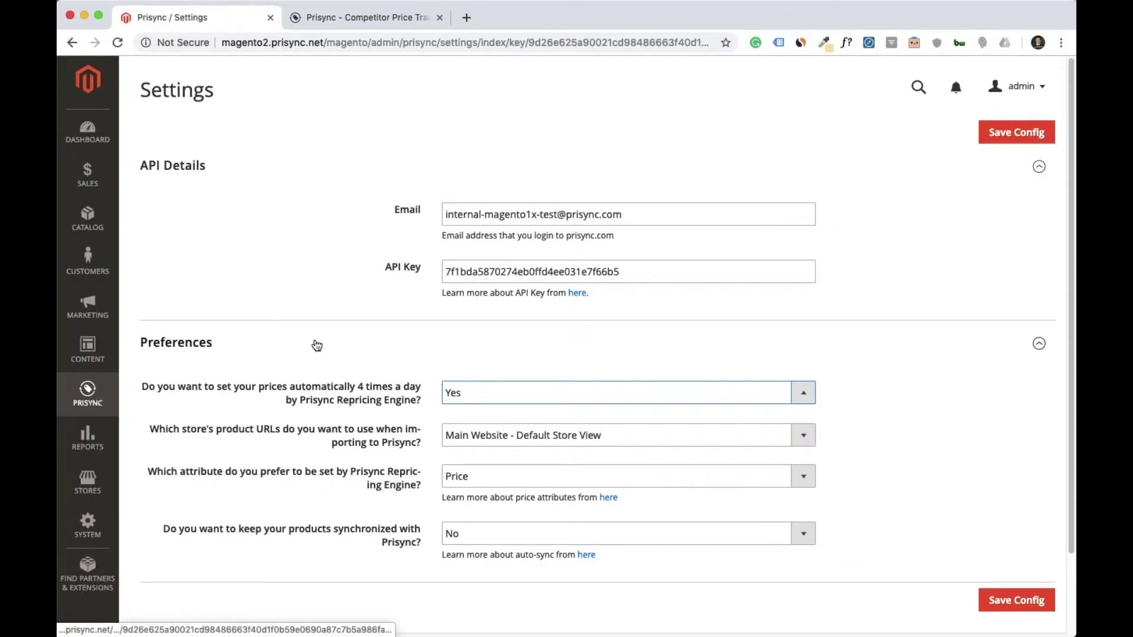
pyautogui.click(88, 394)
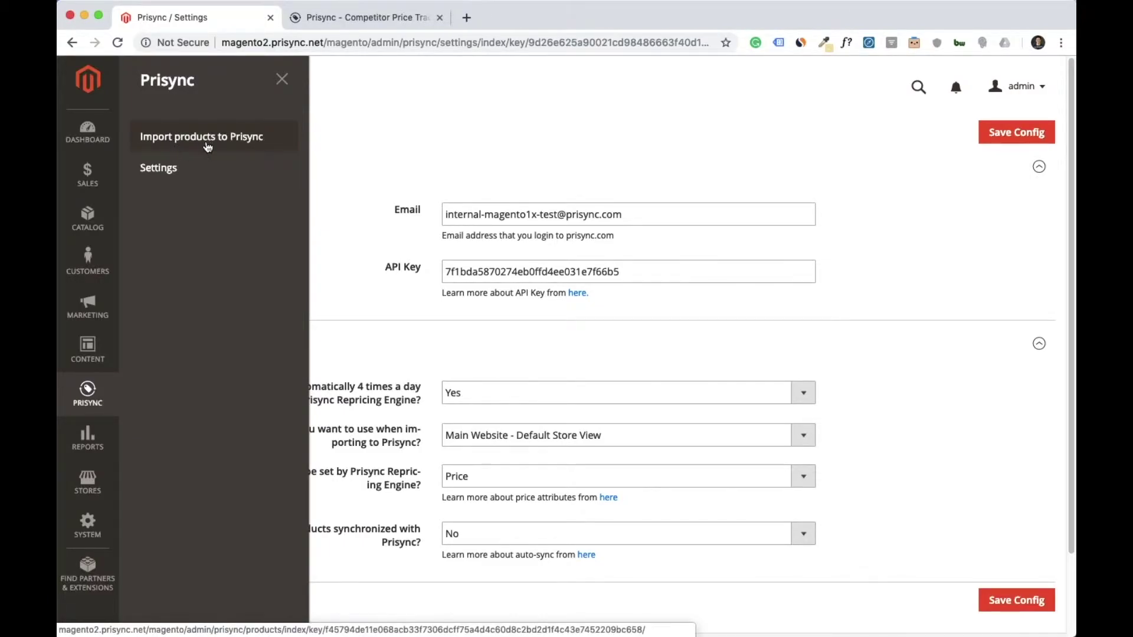
pyautogui.click(283, 80)
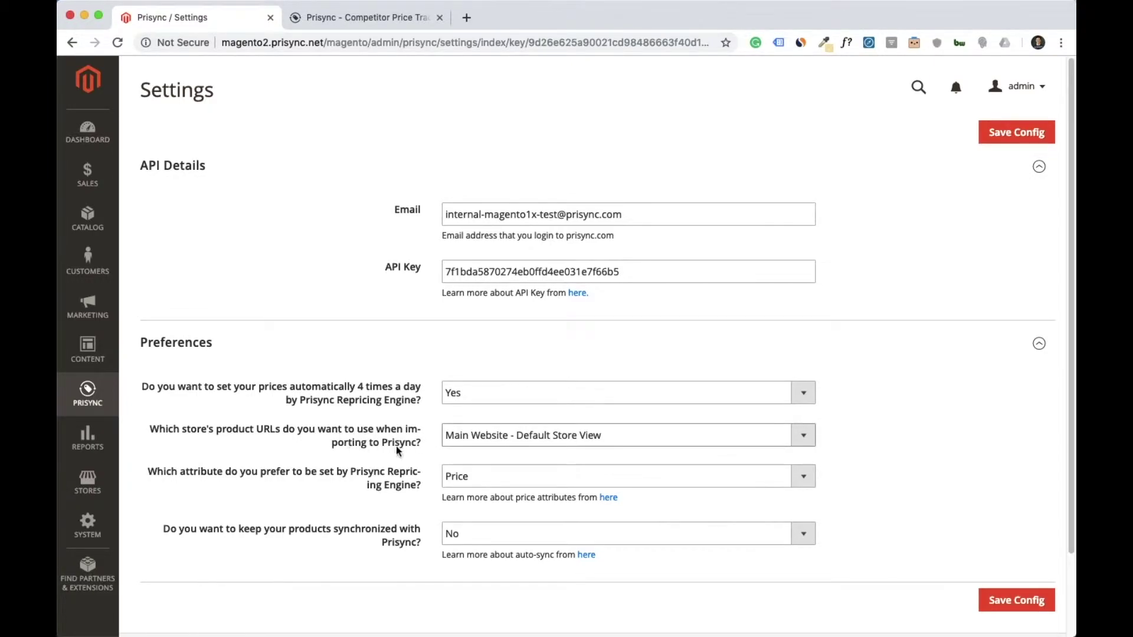
pyautogui.click(533, 442)
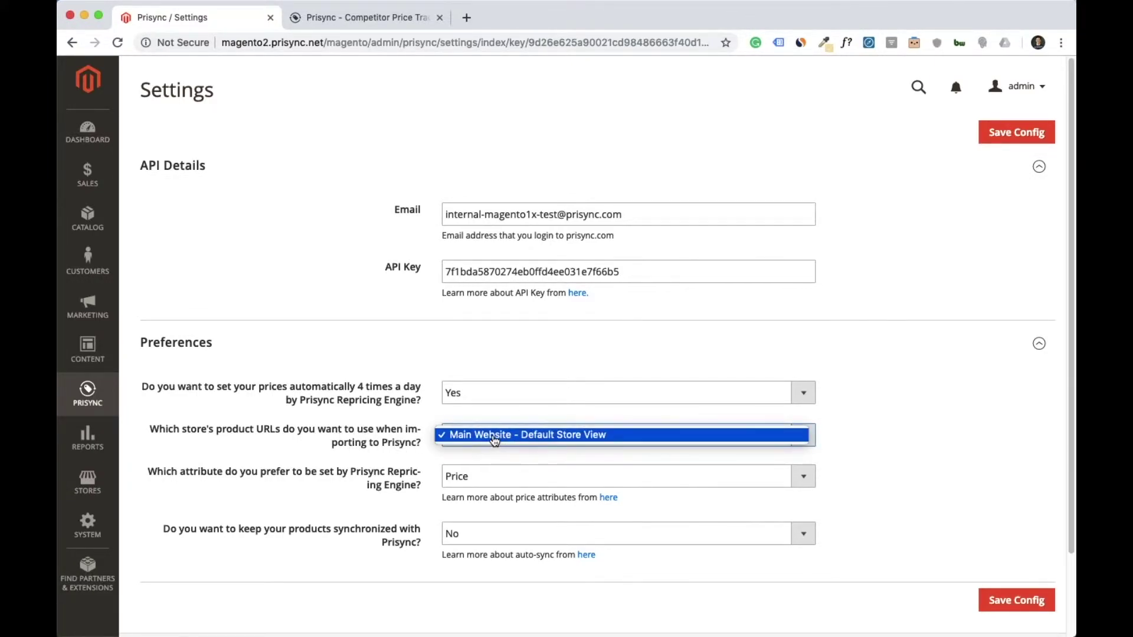
pyautogui.click(525, 438)
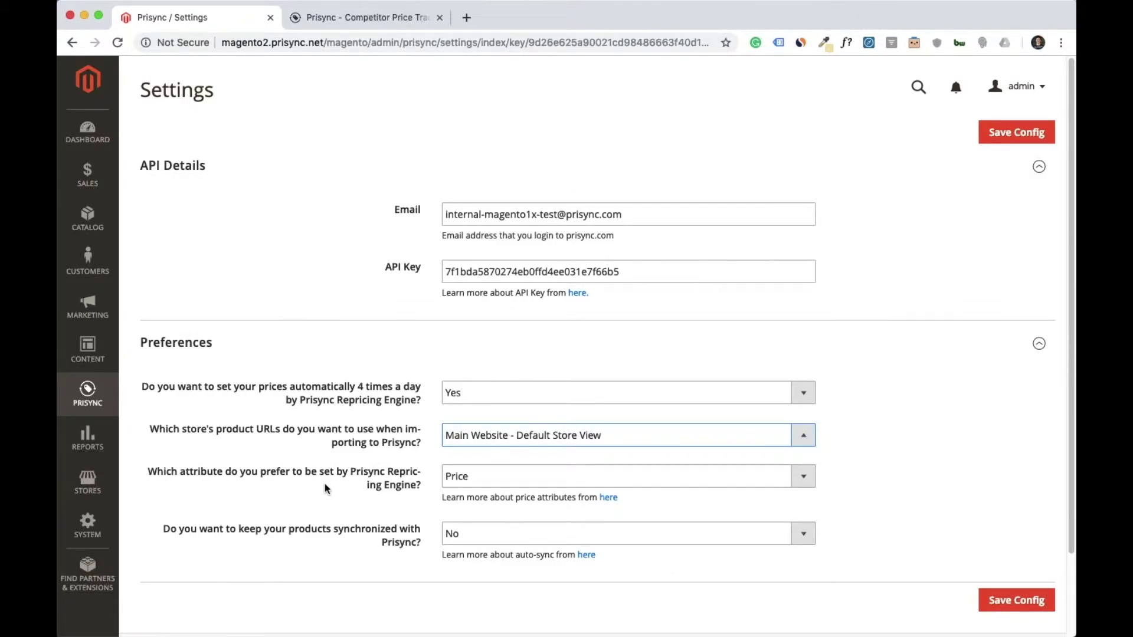
# Set Special Price as the repricing attribute, glancing at the Prisync product list in between.
pyautogui.click(478, 478)
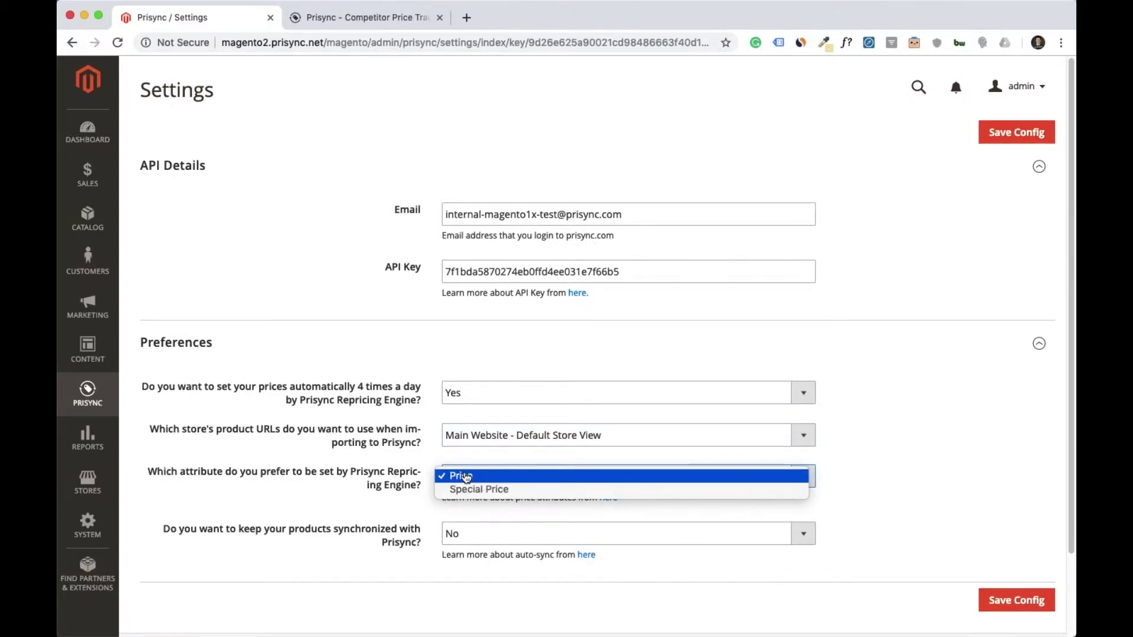
pyautogui.click(383, 32)
pyautogui.click(378, 17)
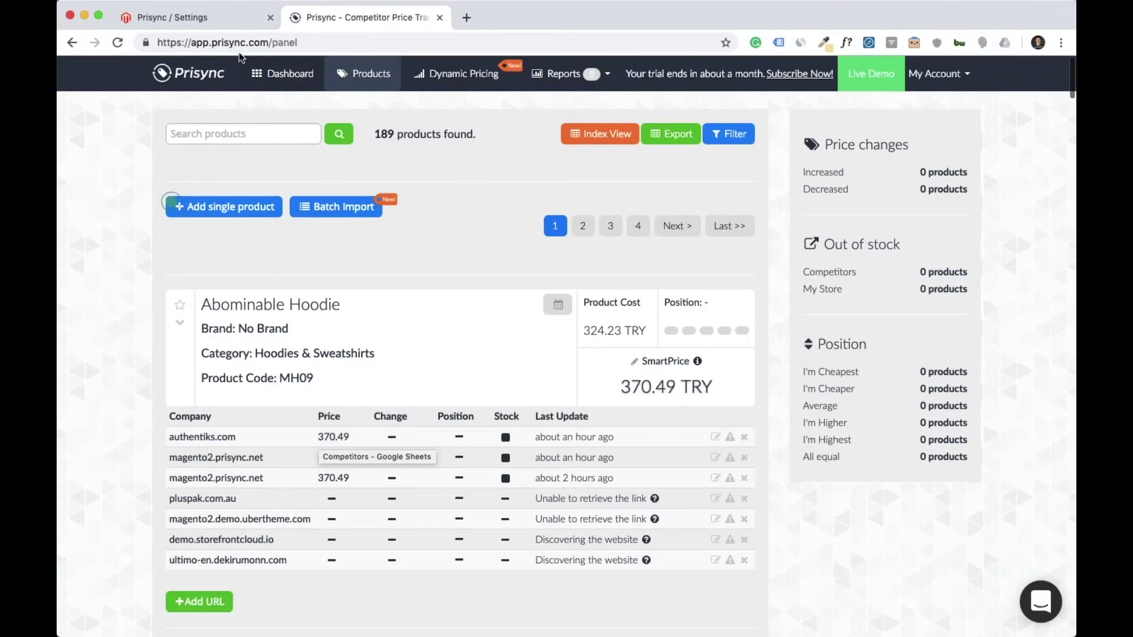
pyautogui.click(222, 18)
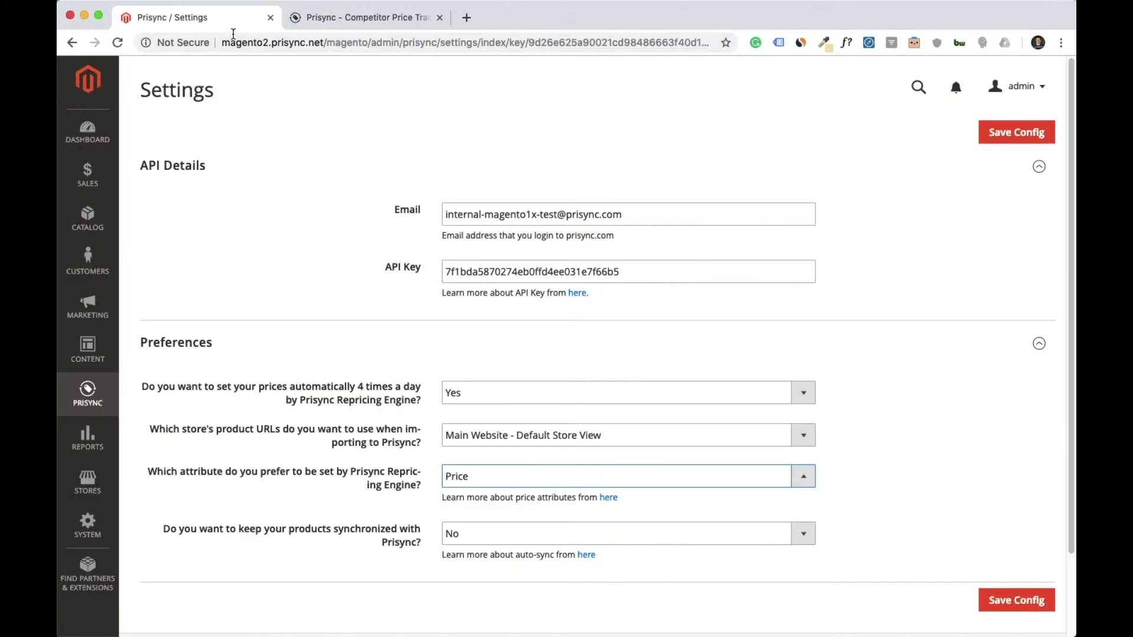
pyautogui.click(490, 471)
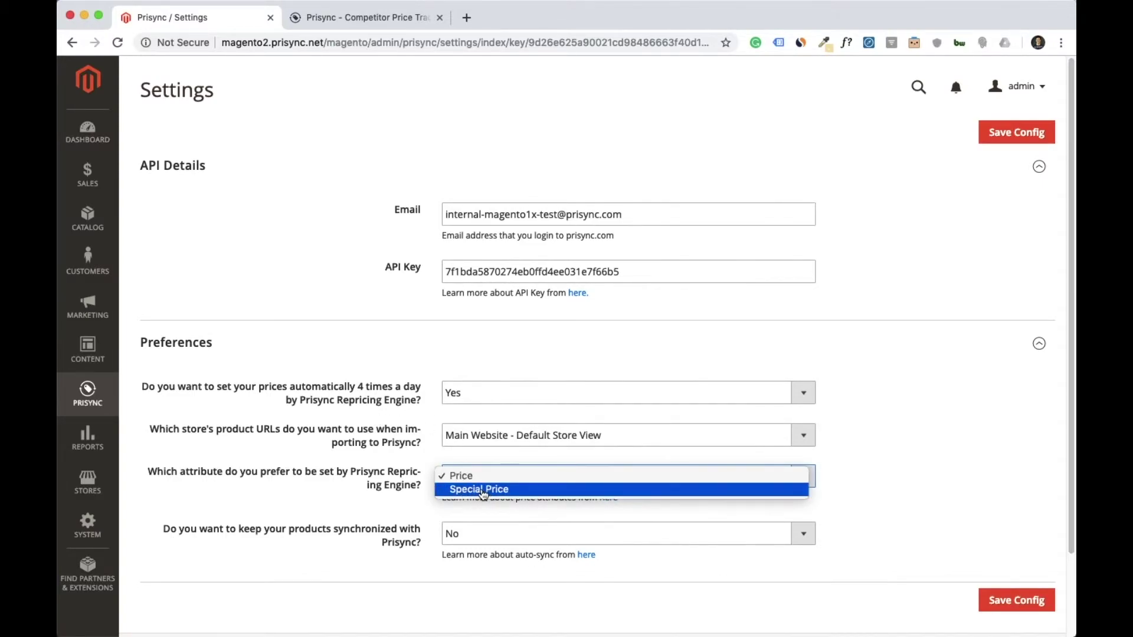
pyautogui.click(482, 490)
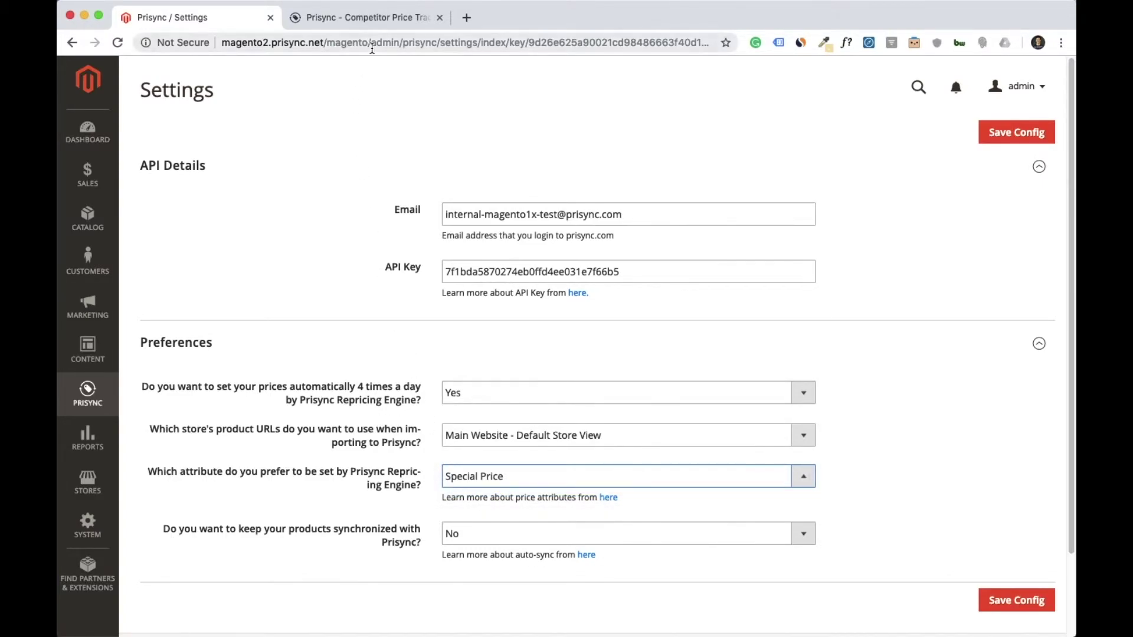
pyautogui.click(375, 20)
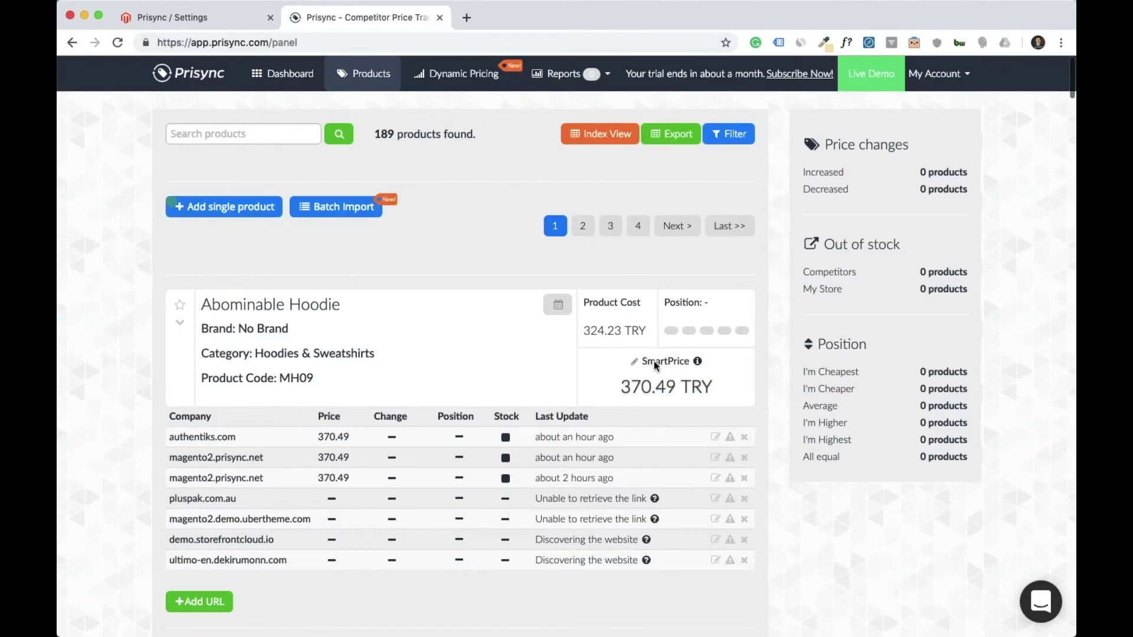
pyautogui.click(172, 18)
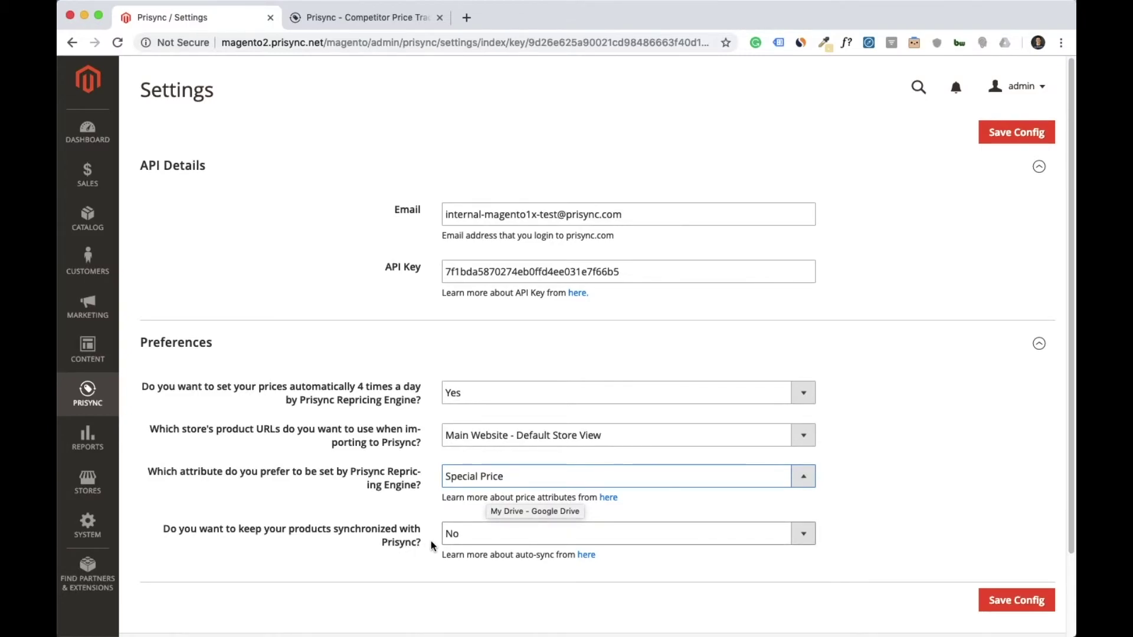
# Set 'keep your products synchronized' to Yes in the still-unsaved Prisync preferences.
pyautogui.click(497, 532)
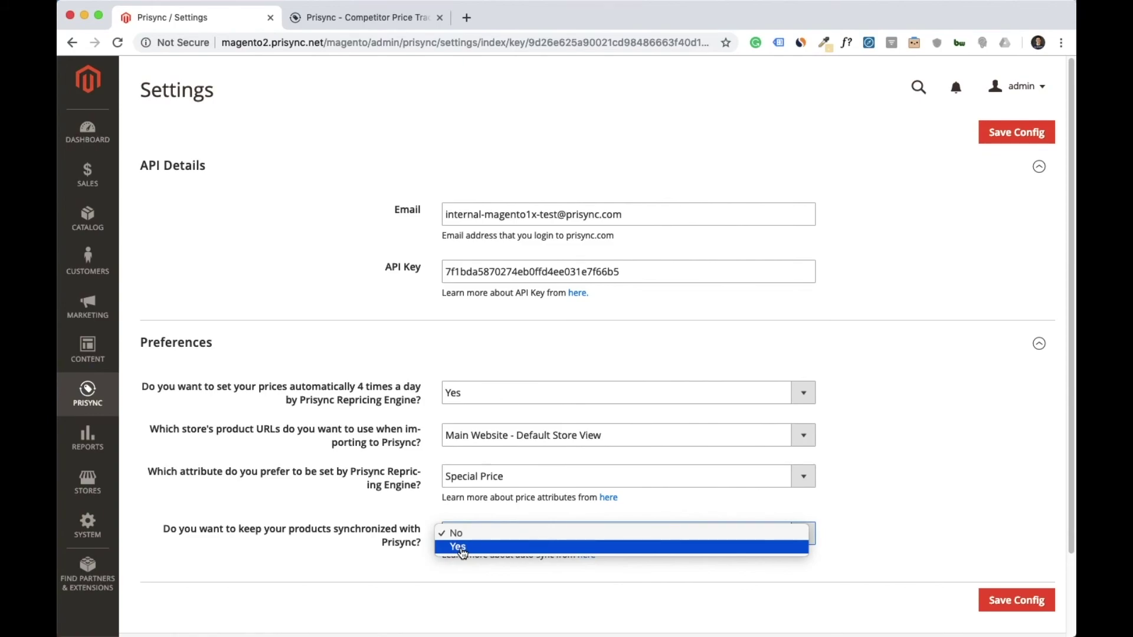
pyautogui.click(464, 548)
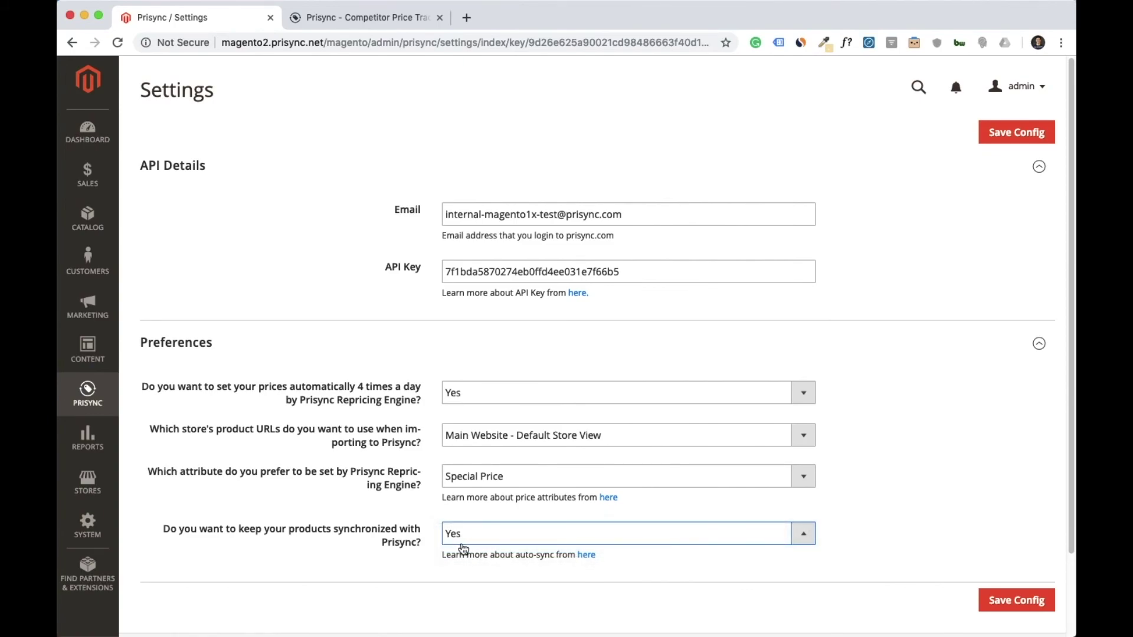